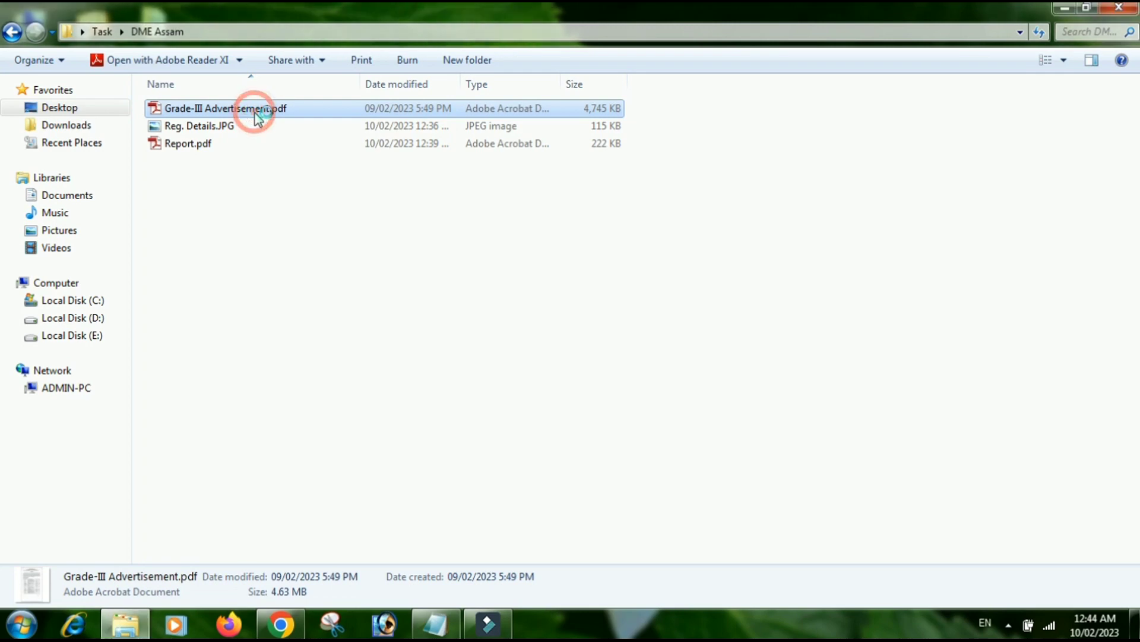
- Open Grade-III Advertisement.pdf from the DME Assam folder in Adobe Reader
double_click(255, 113)
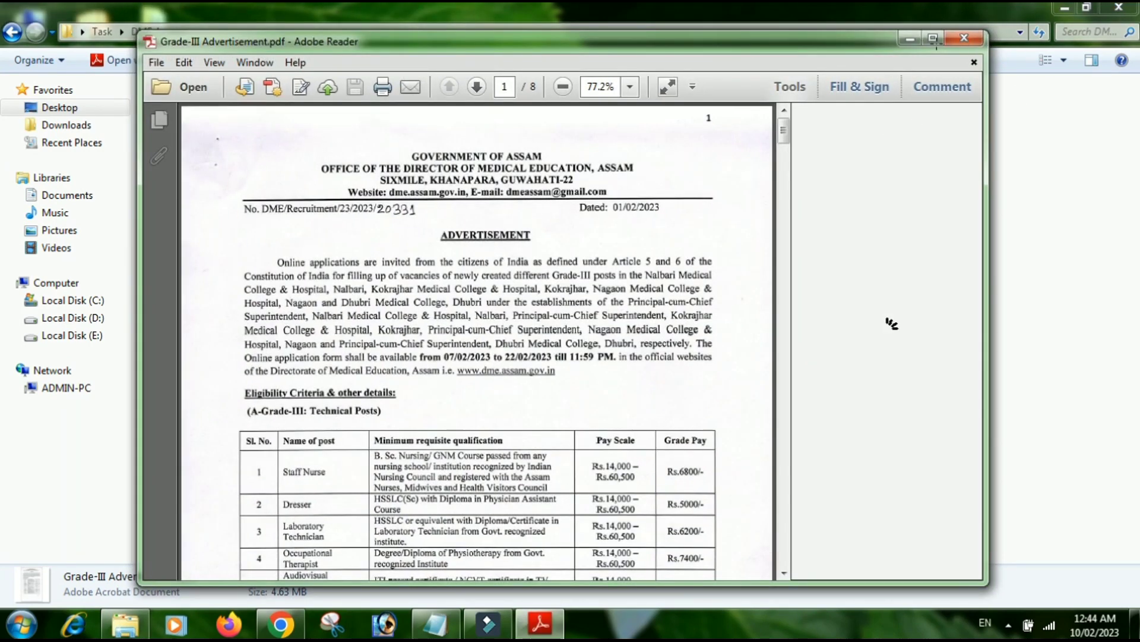
- Maximize the advertisement, read its post tables to the end of page 2, then return to Chrome
click(935, 37)
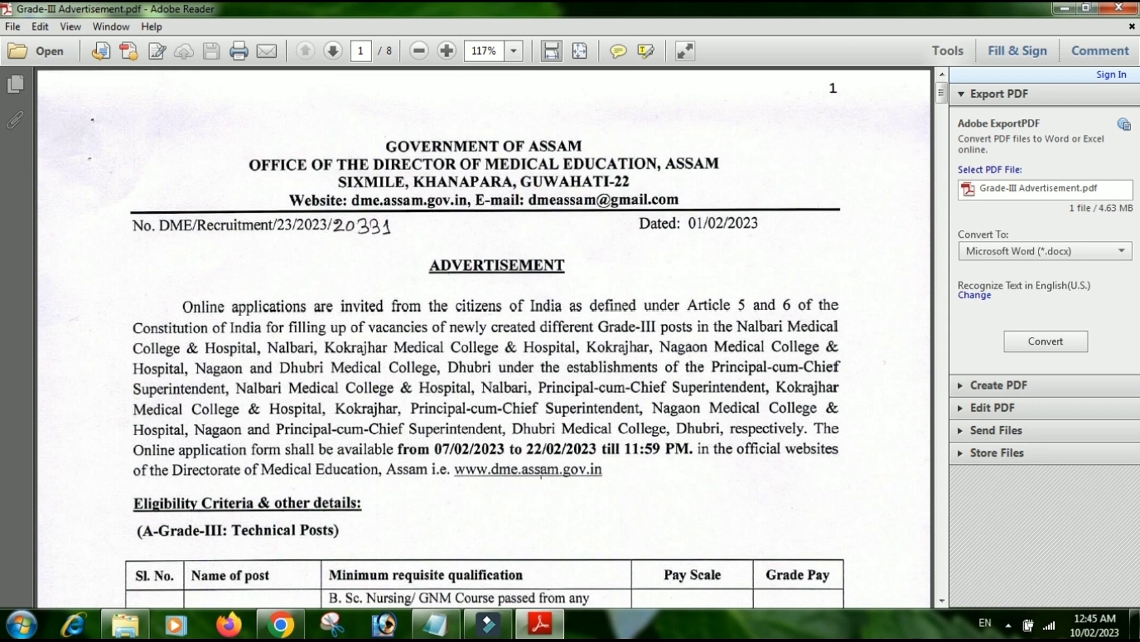
scroll(545, 415, down, 5)
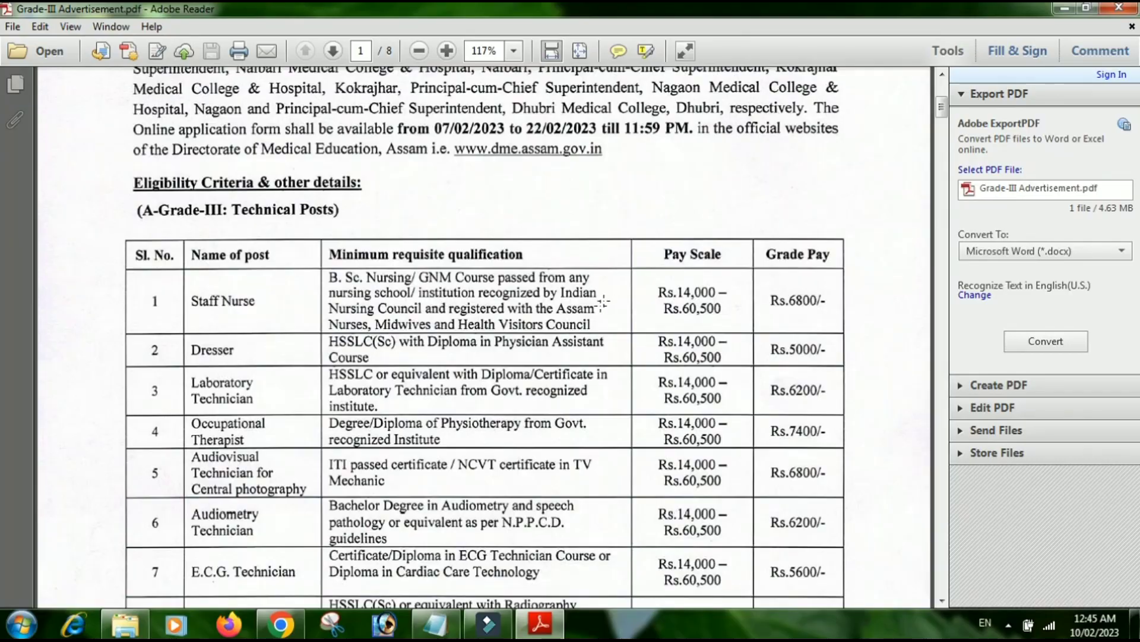
scroll(600, 306, down, 10)
scroll(503, 341, down, 20)
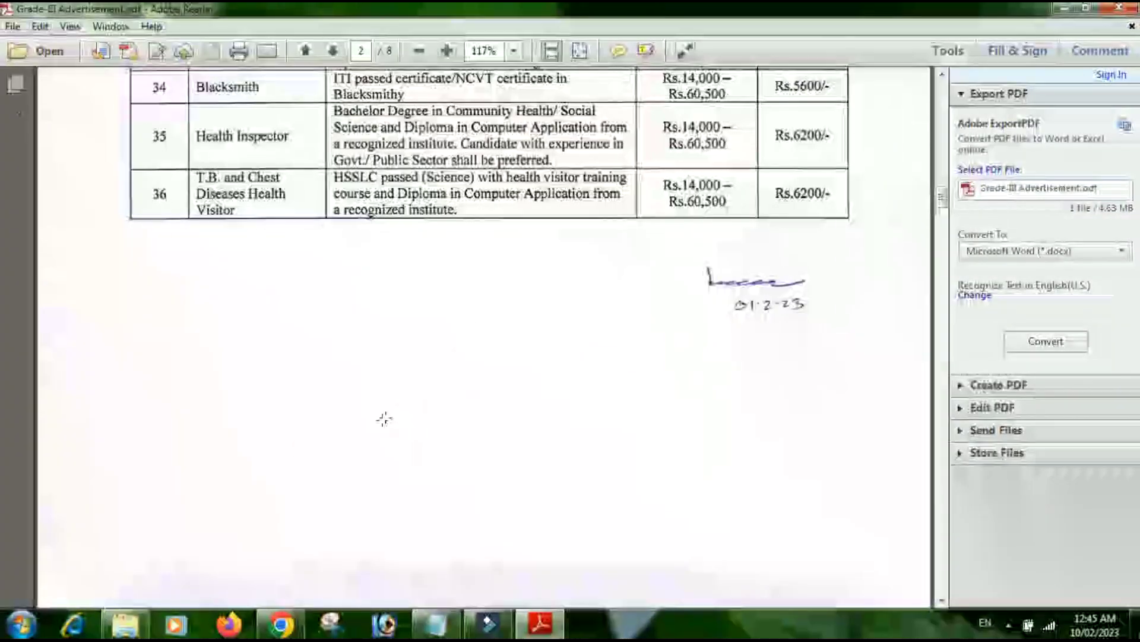
click(286, 629)
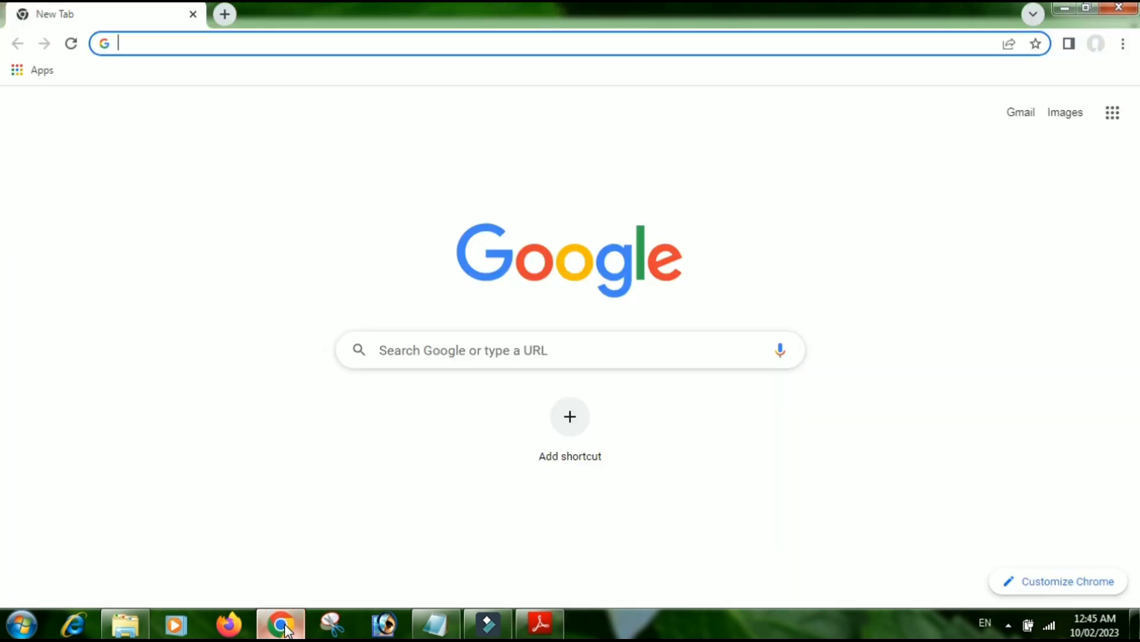
- Search Google for 'dme assam' and open the 'DME Assam - Assam State Portal' result
click(478, 353)
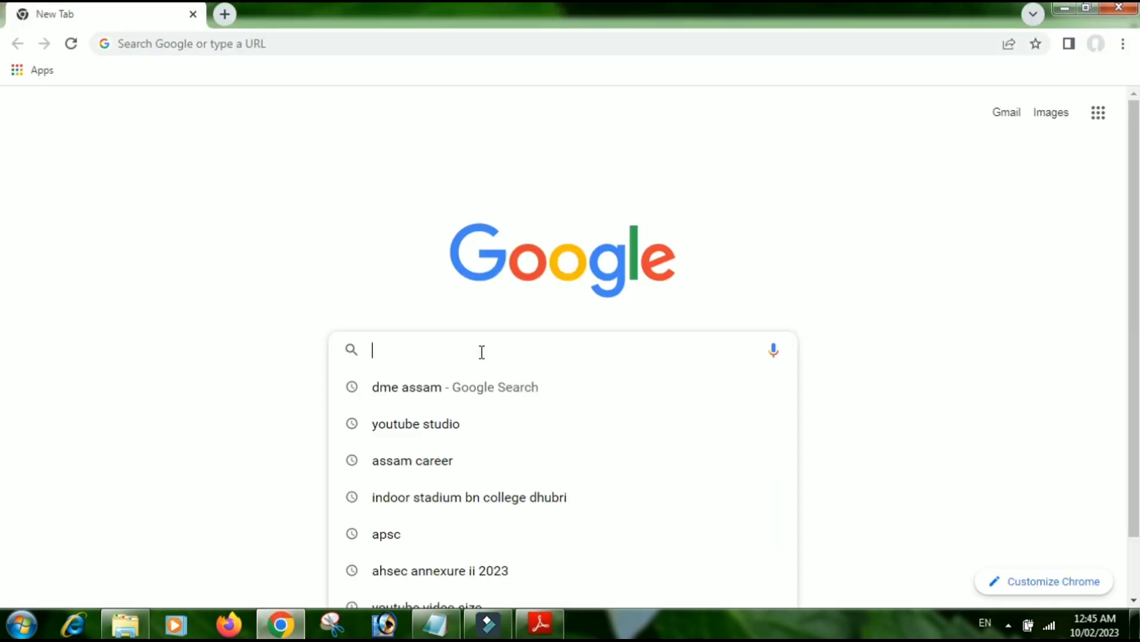
text(dm)
key(BackSpace)
text(me)
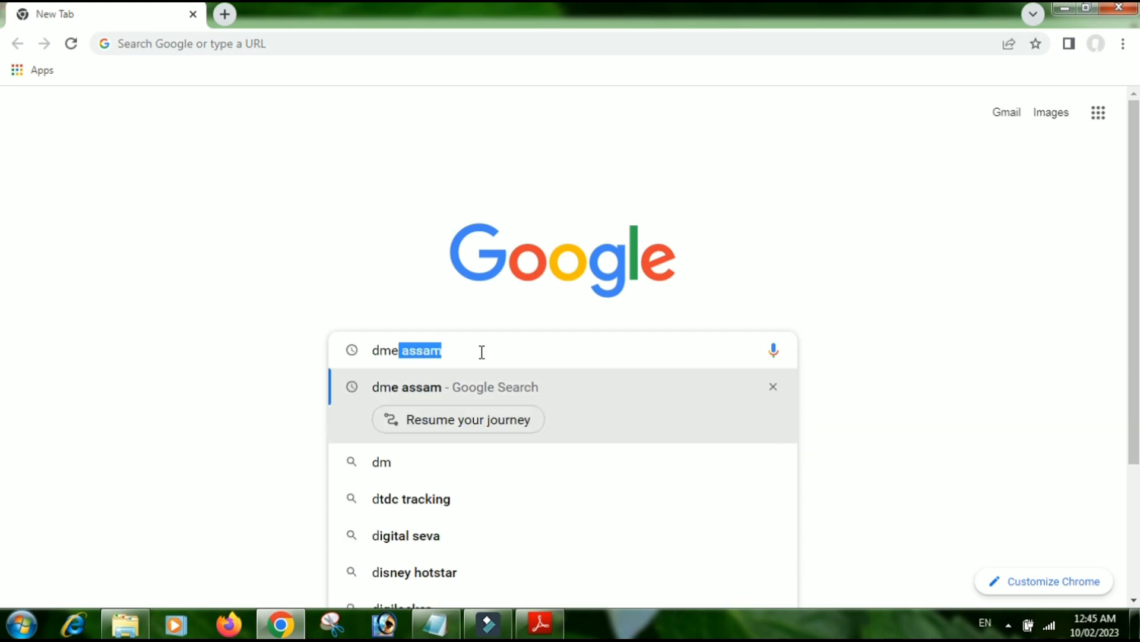
text( assam)
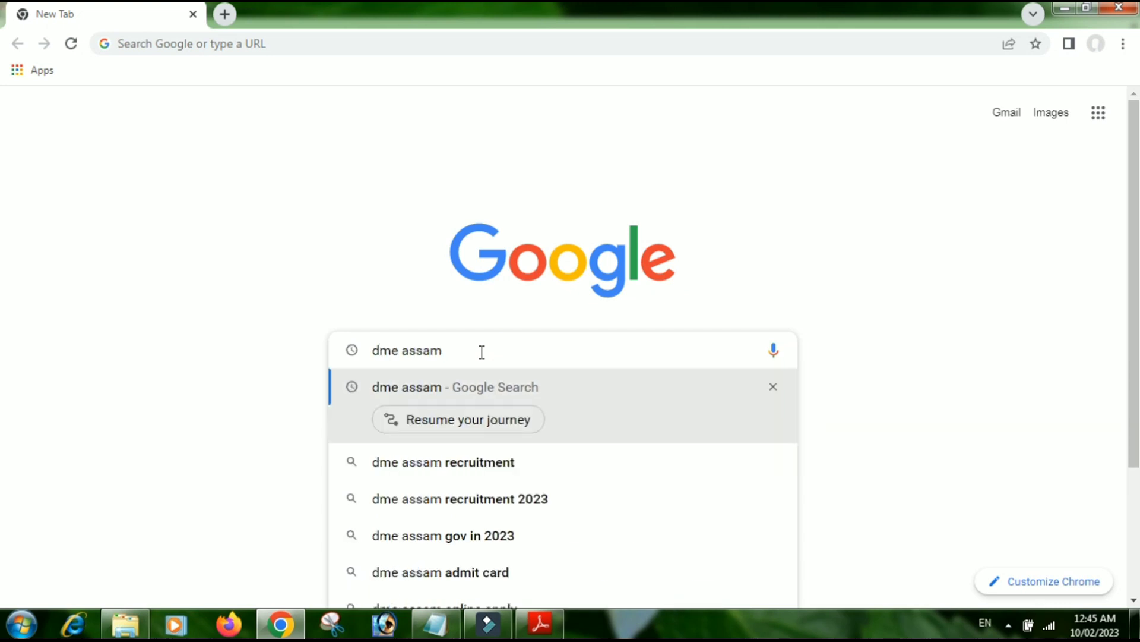
key(Return)
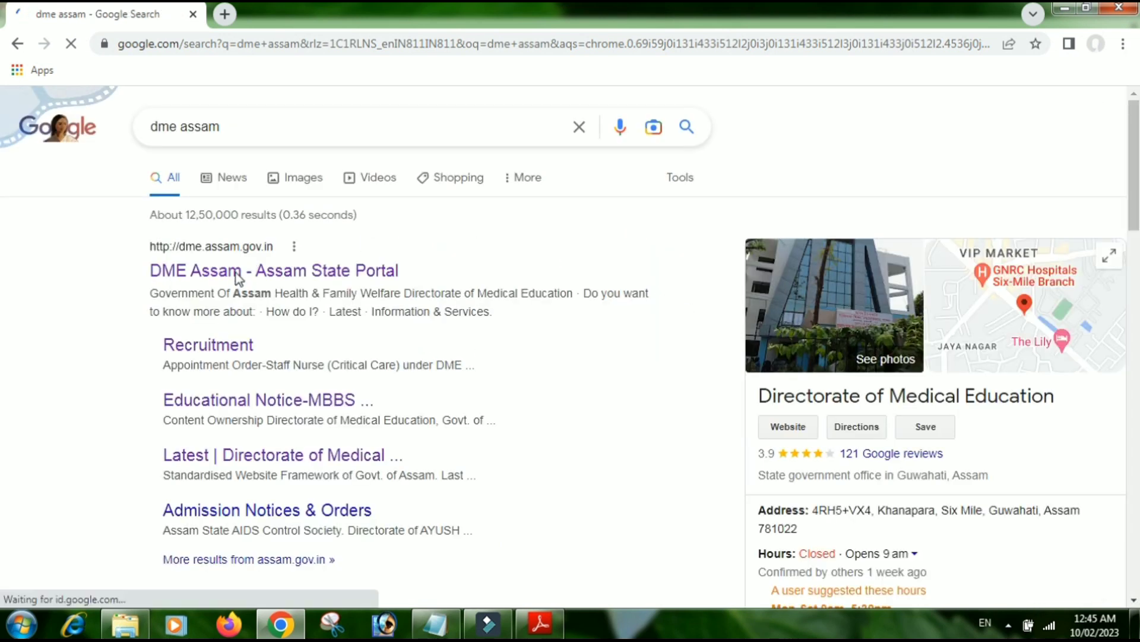
click(237, 273)
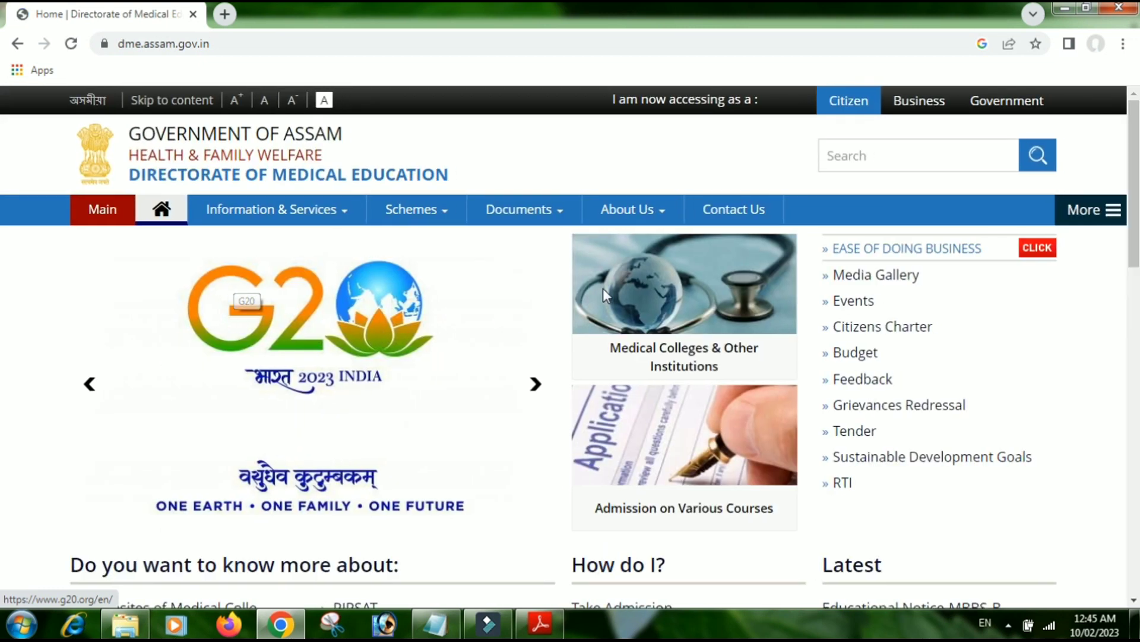
- Open the Latest 'Online Application Form' notice and follow 'Click here to apply online' to the smbform portal
scroll(959, 299, down, 5)
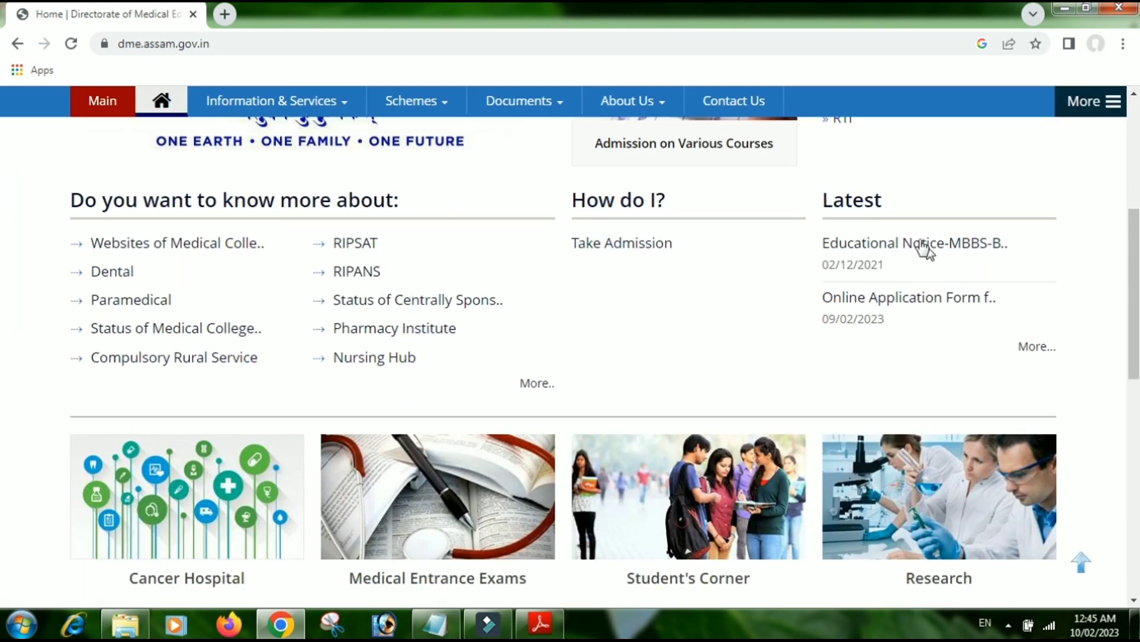
click(870, 302)
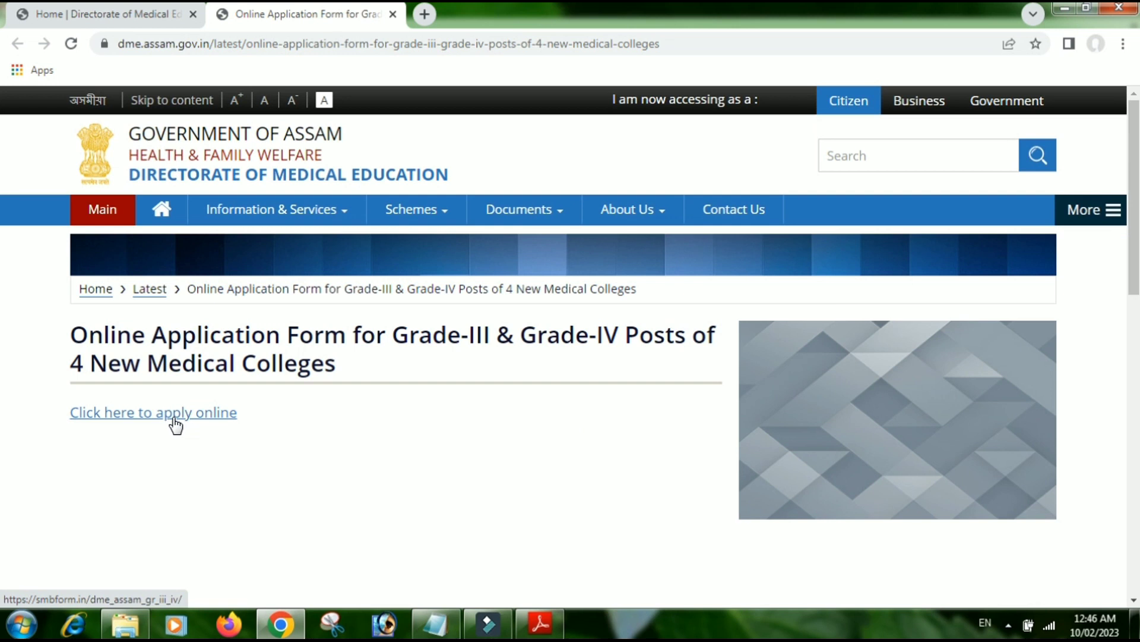
click(175, 421)
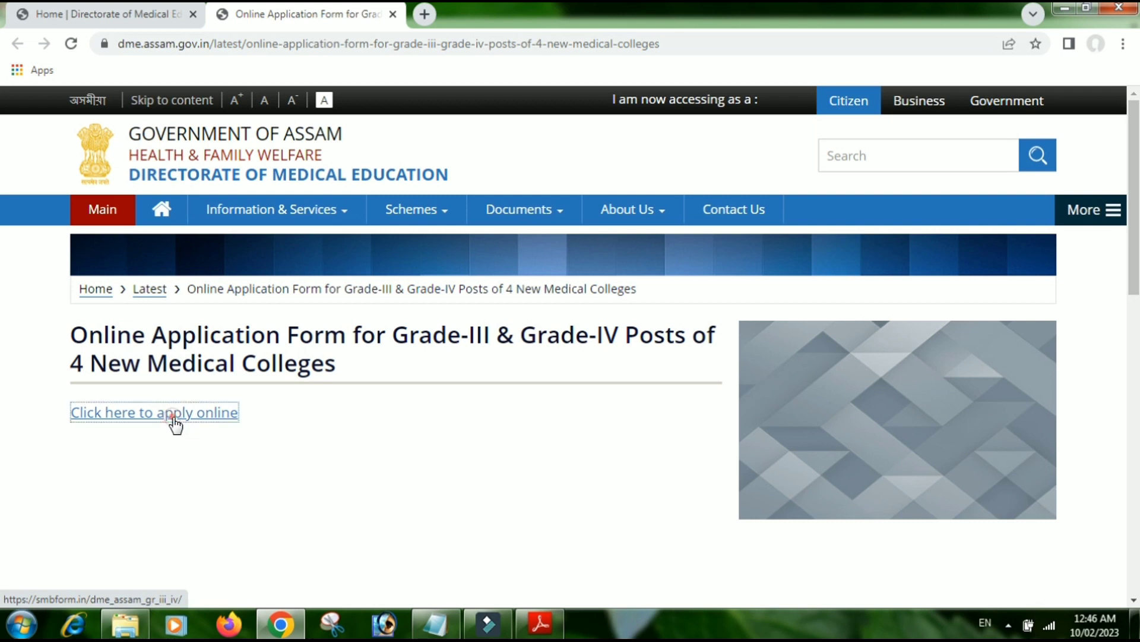
click(647, 139)
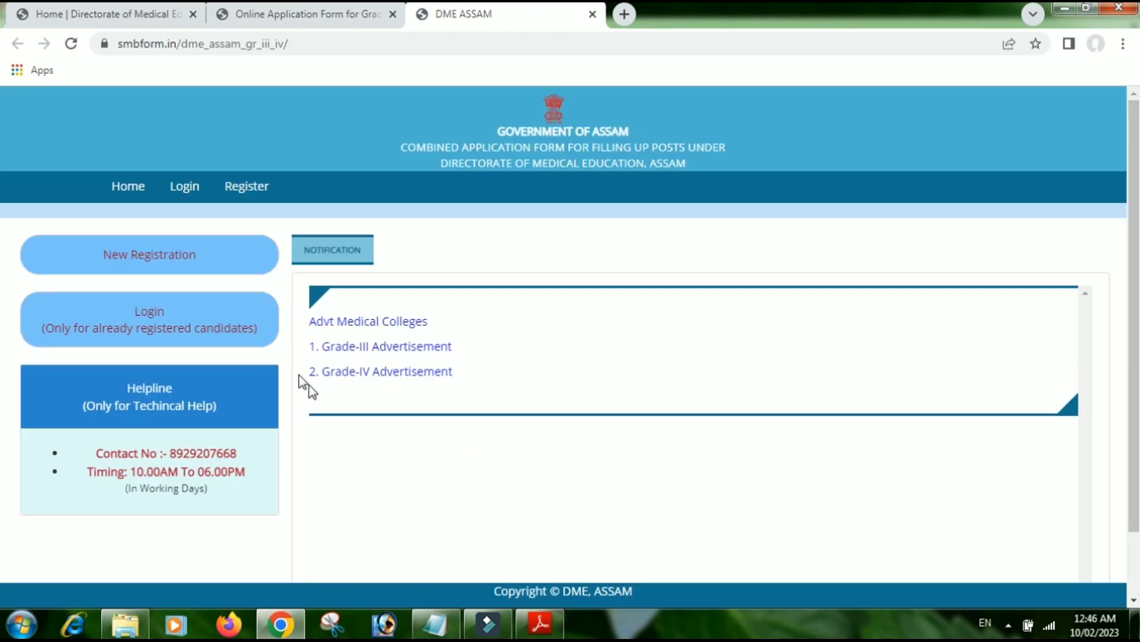
- View the Grade-III Advertisement PDF on the portal, then close it
click(398, 351)
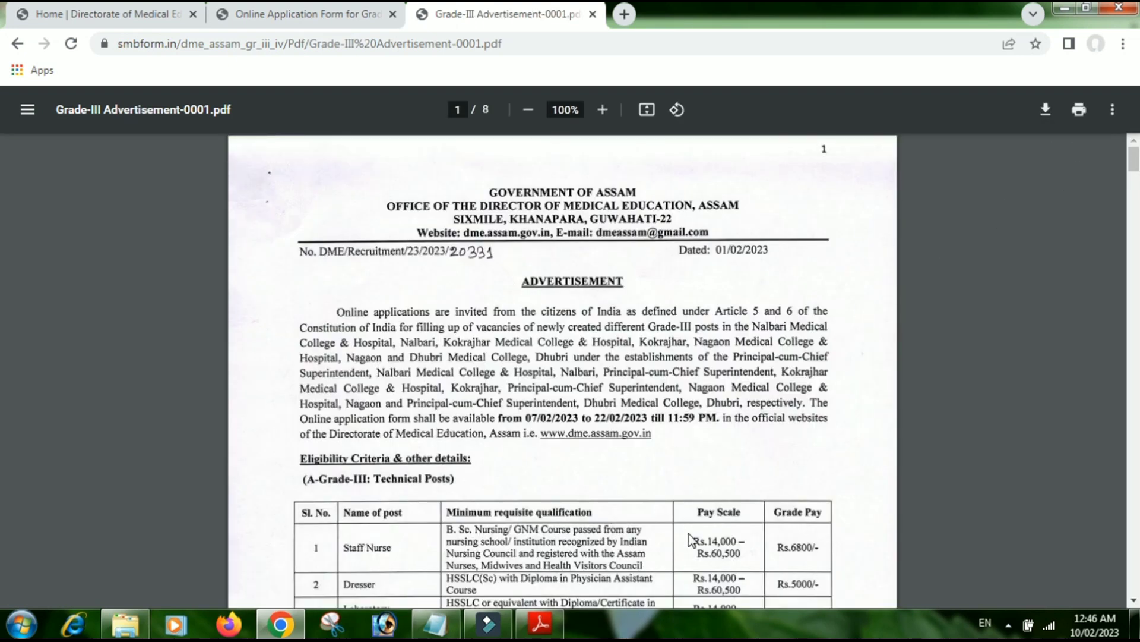
scroll(498, 391, down, 8)
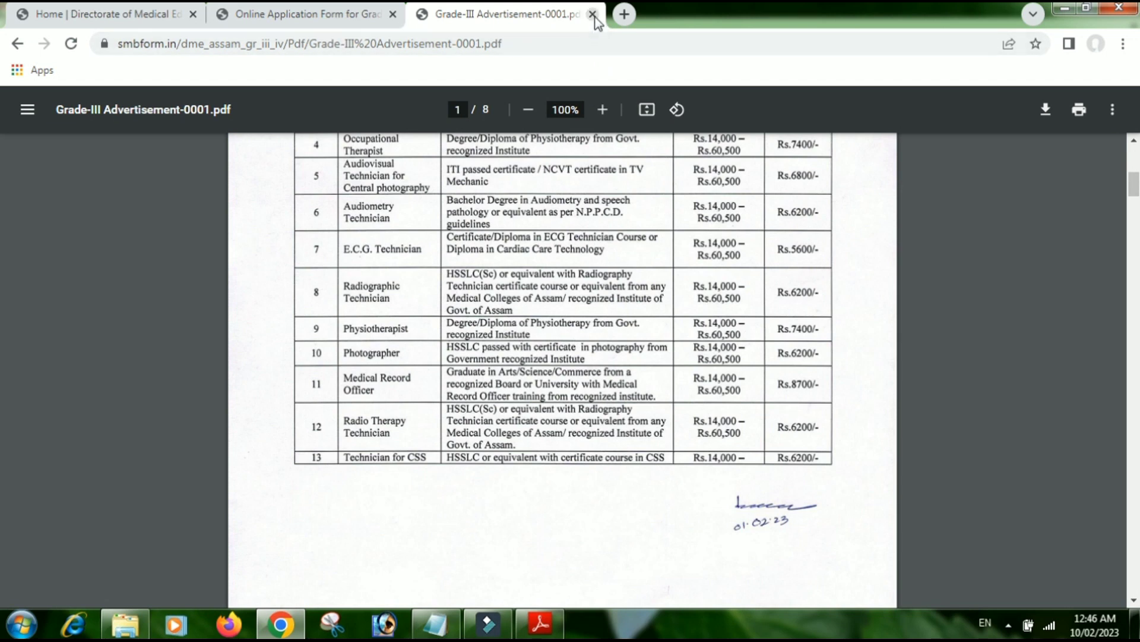
click(593, 15)
- Return through the apply-online link and start a New Registration
click(97, 414)
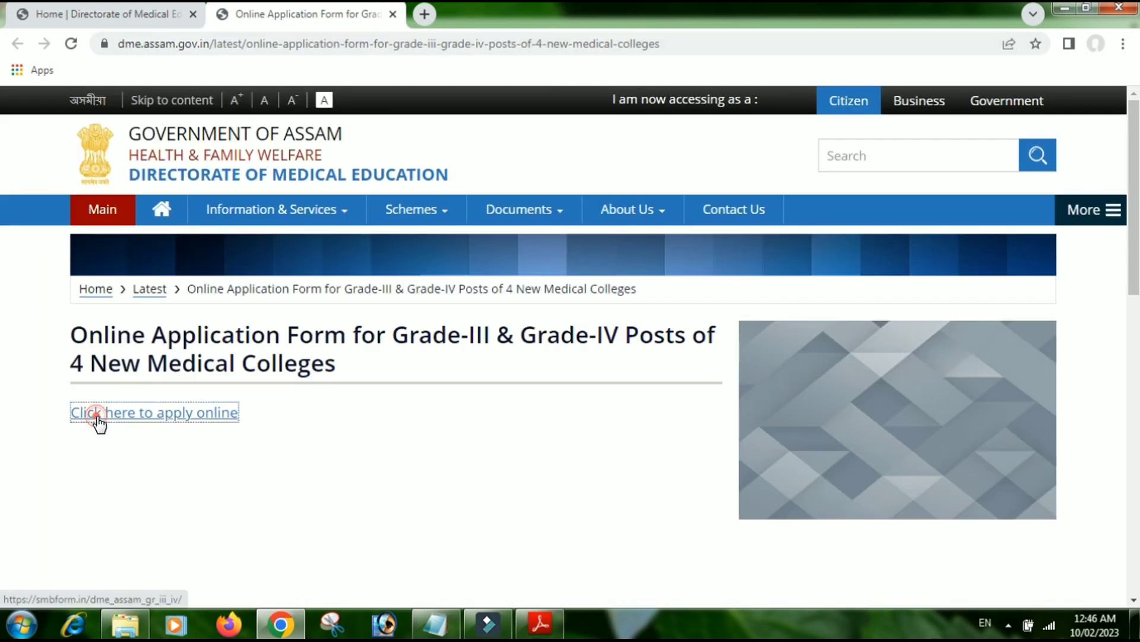
click(648, 145)
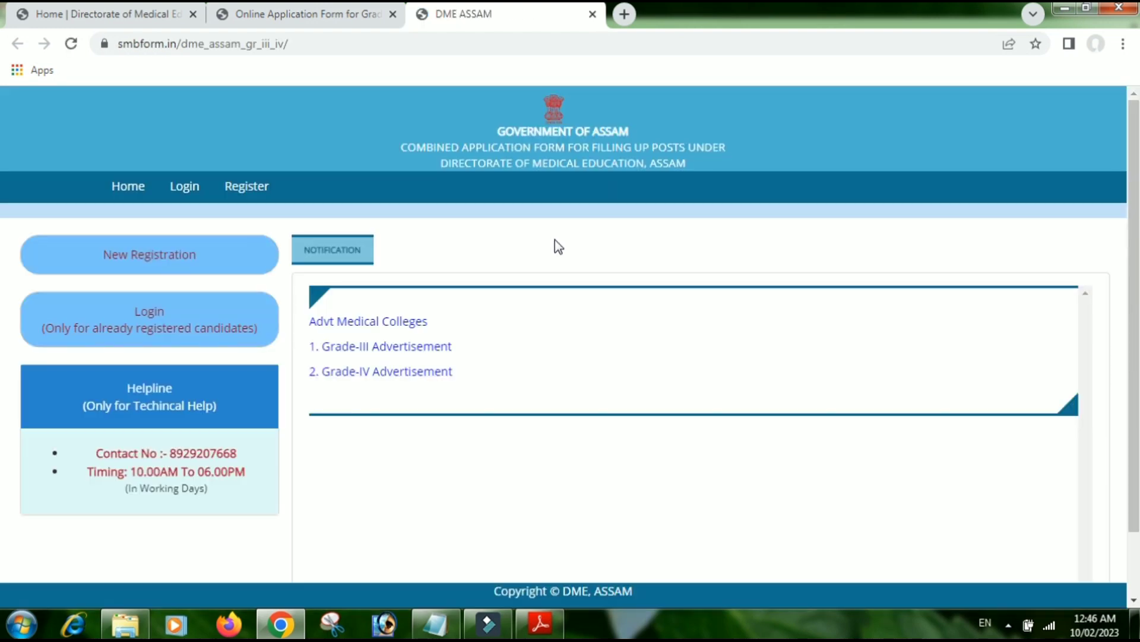
click(179, 264)
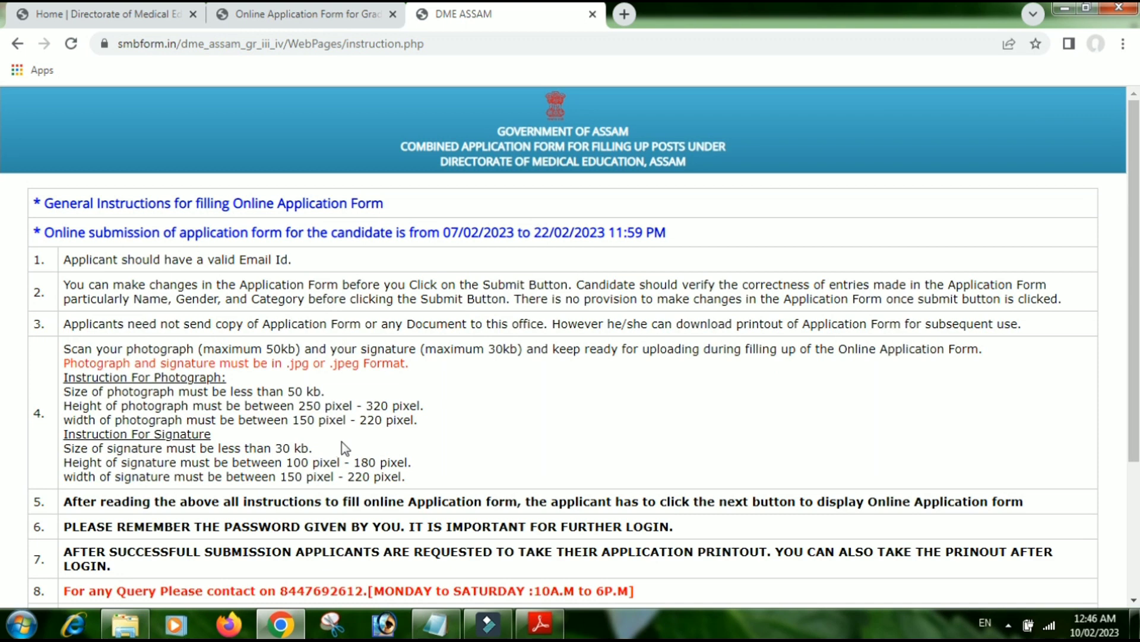
- Read the General Instructions down to the bottom and continue with NEXT to the Combined Application Form
scroll(128, 398, down, 1)
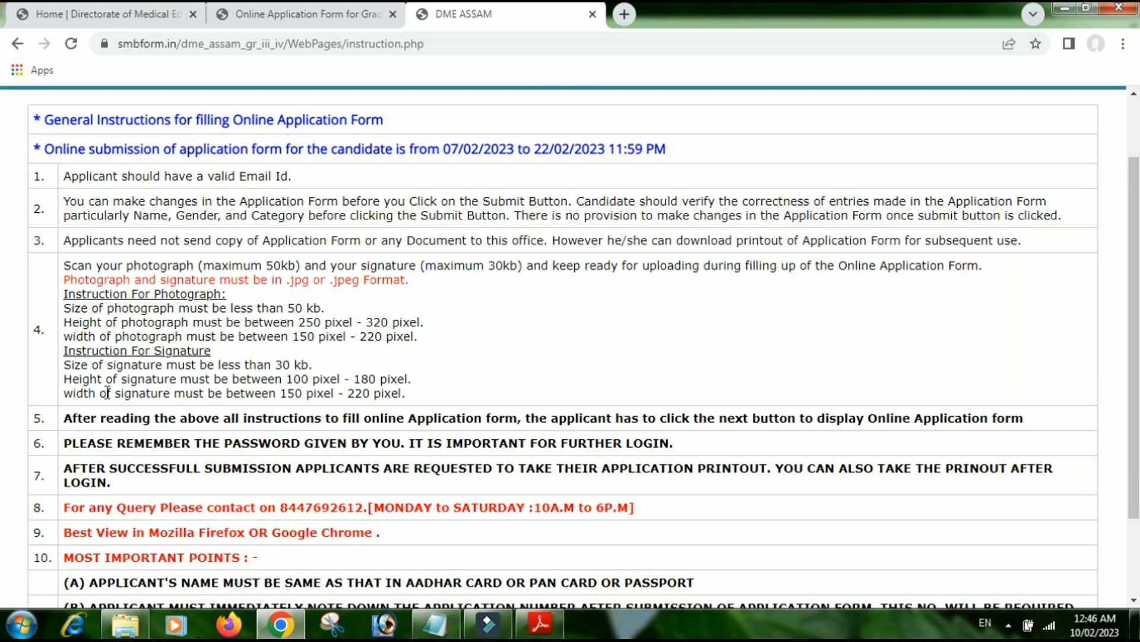
scroll(357, 383, down, 2)
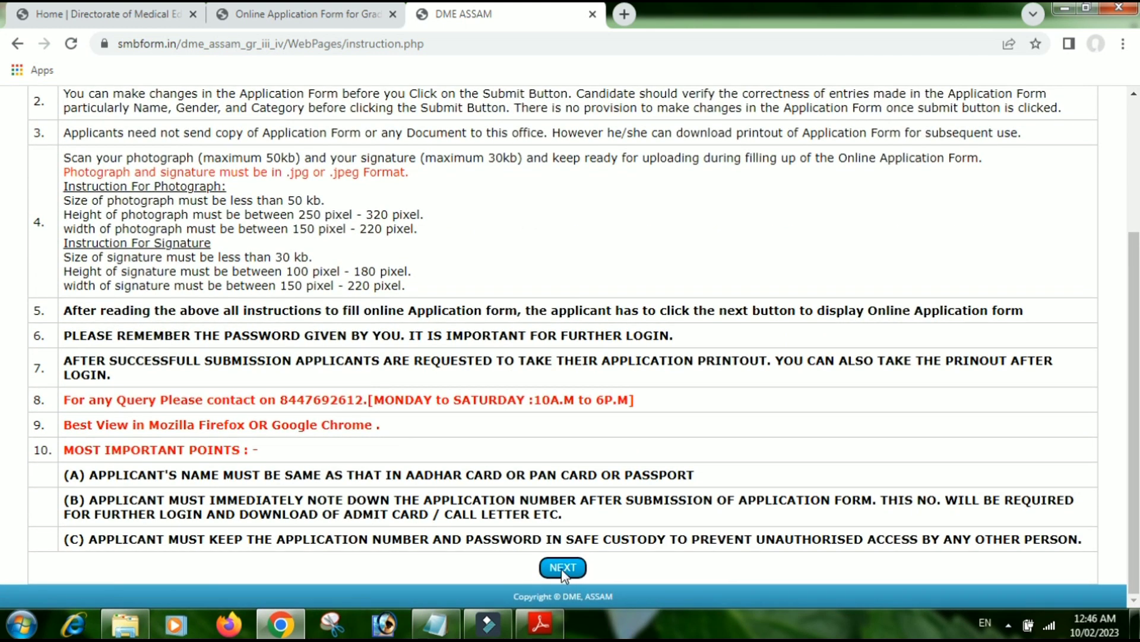
click(561, 568)
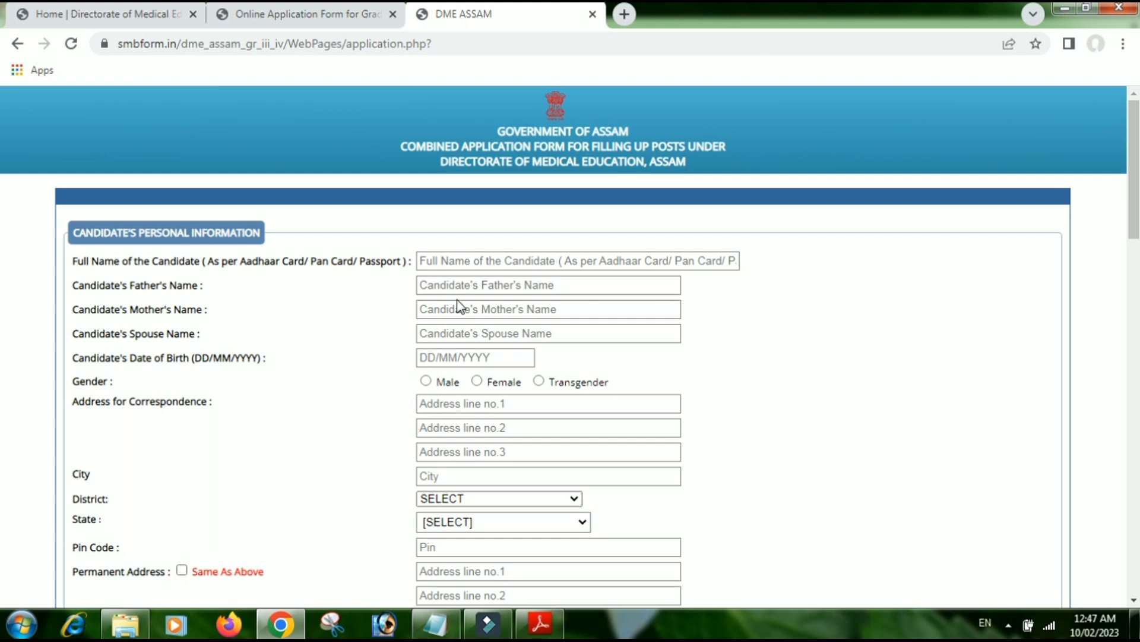
- Scroll down to the empty Candidate's Personal Information fields of the Combined Application Form
scroll(342, 334, down, 1)
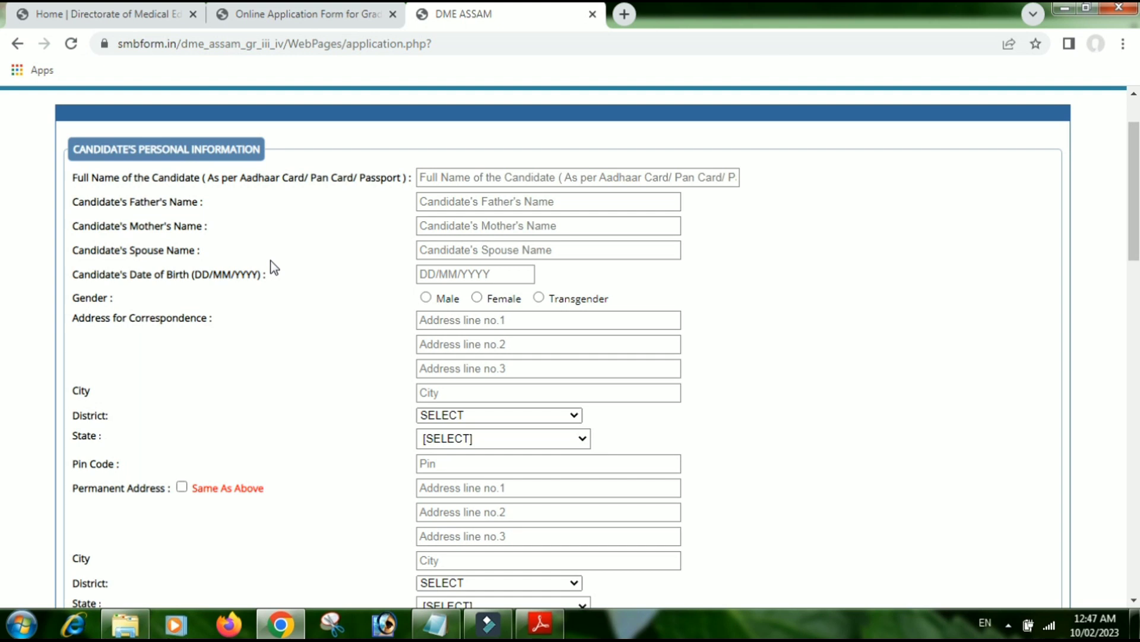
- Open the date of birth calendar, district list and state choices, and close each without selecting anything
click(427, 279)
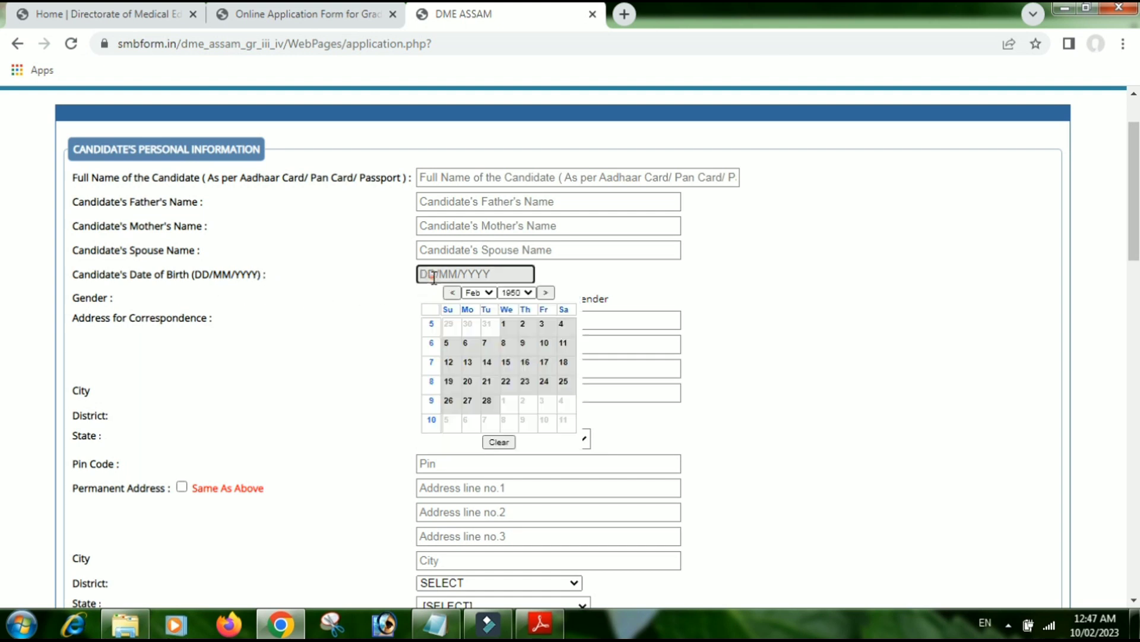
click(331, 296)
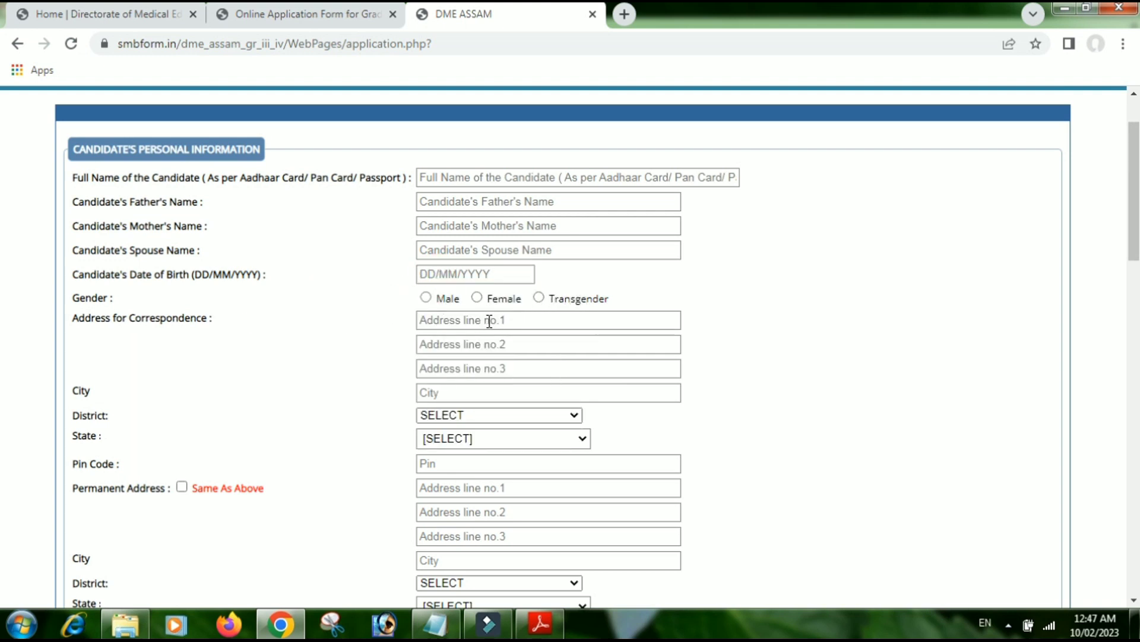
scroll(265, 331, down, 2)
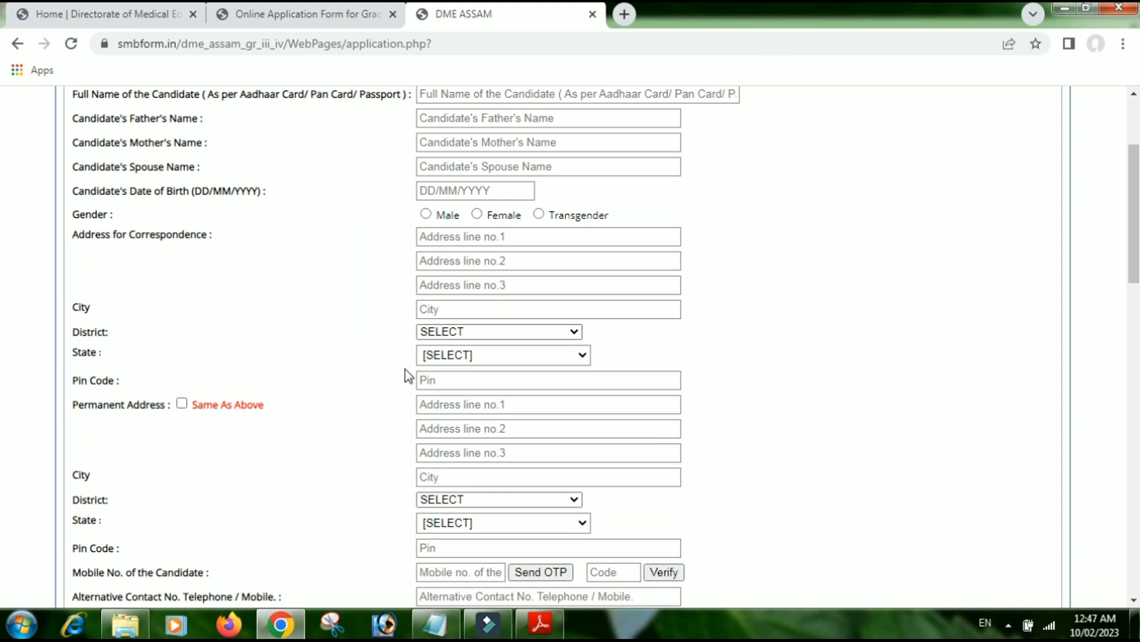
click(462, 335)
scroll(469, 189, down, 2)
scroll(469, 196, down, 2)
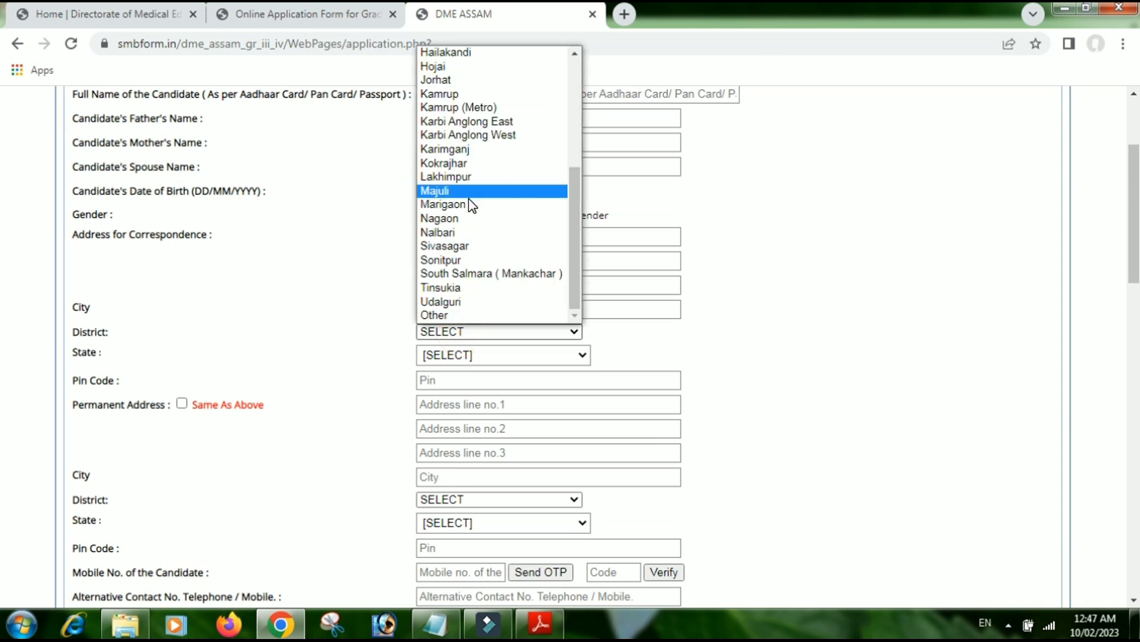
click(273, 303)
click(472, 356)
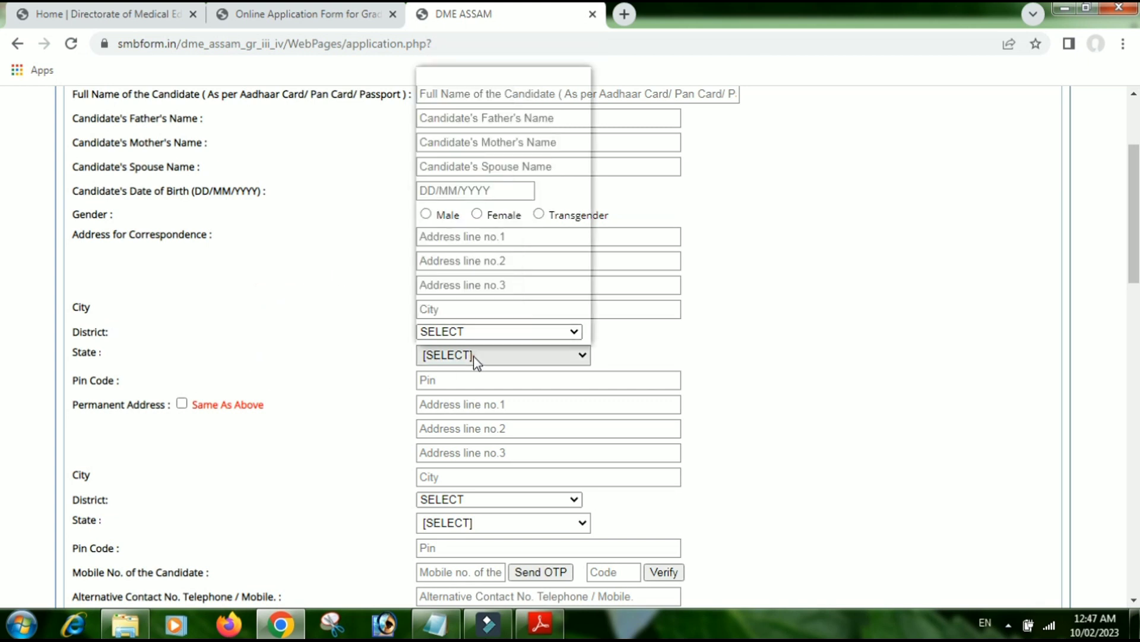
click(473, 355)
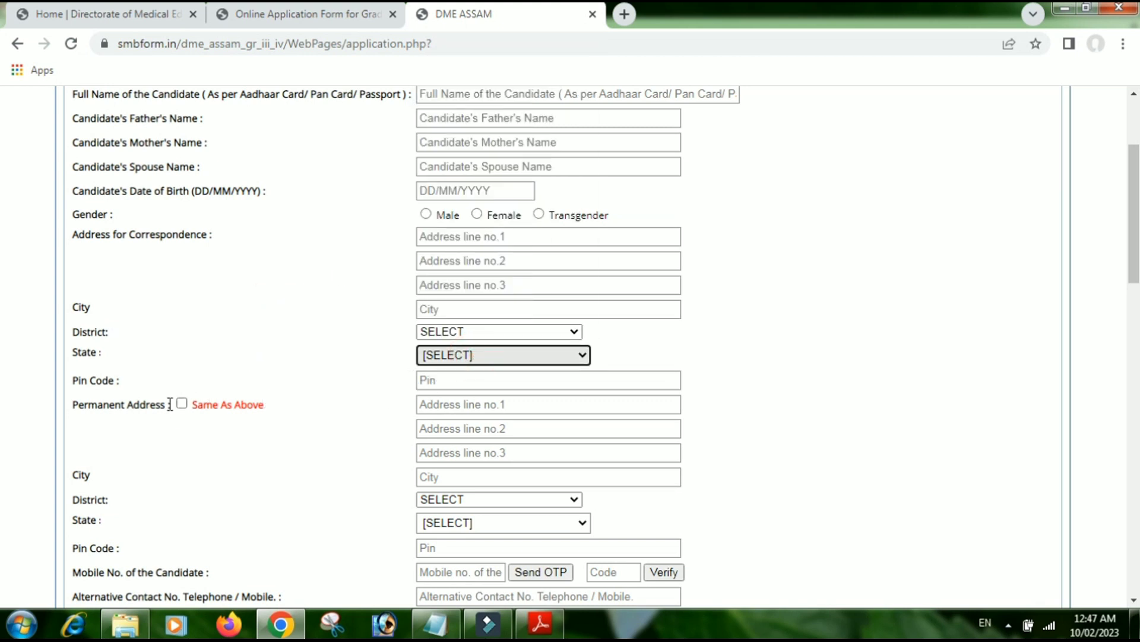
- Try Same As Above for the permanent address and request a mobile OTP, which shows Invalid mobile
scroll(200, 410, down, 2)
scroll(198, 393, down, 1)
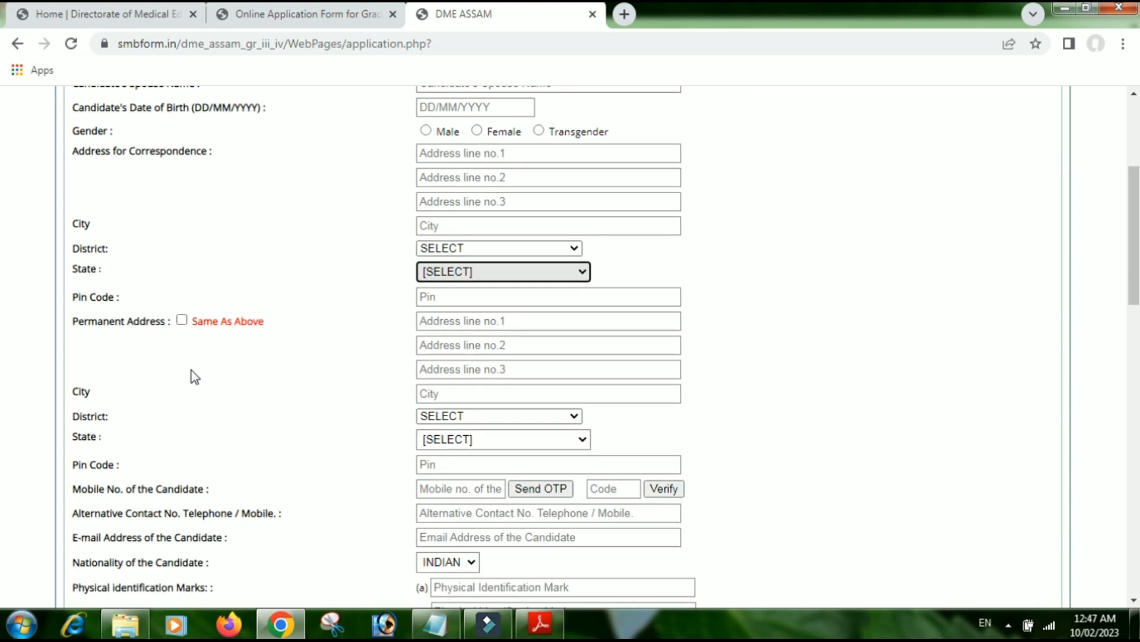
click(182, 320)
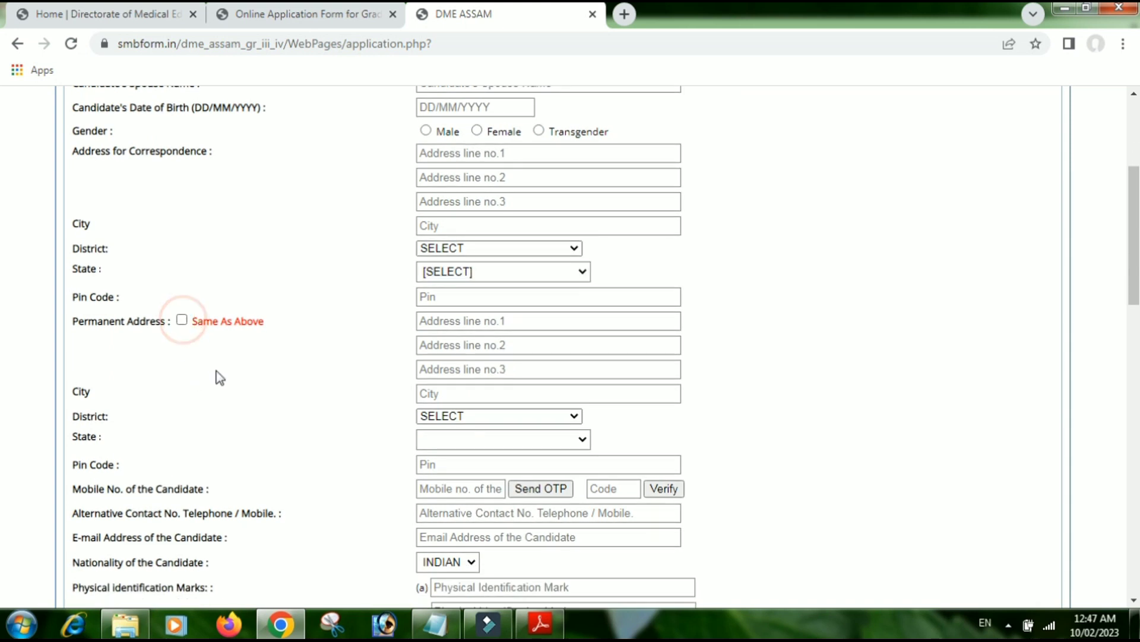
scroll(202, 392, down, 2)
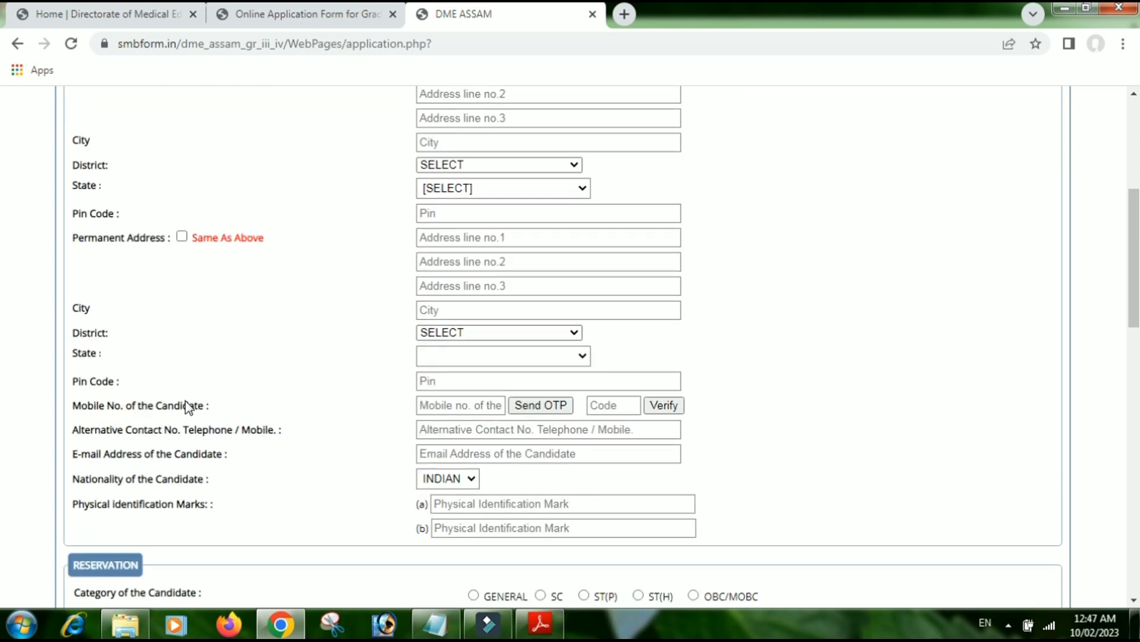
click(558, 405)
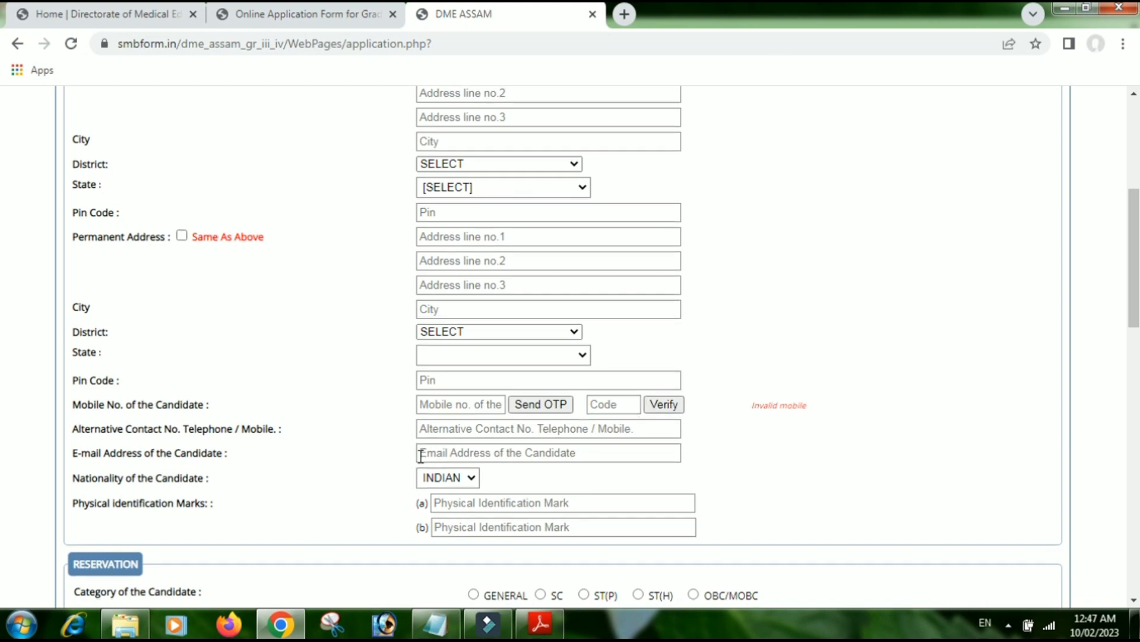
scroll(189, 373, down, 1)
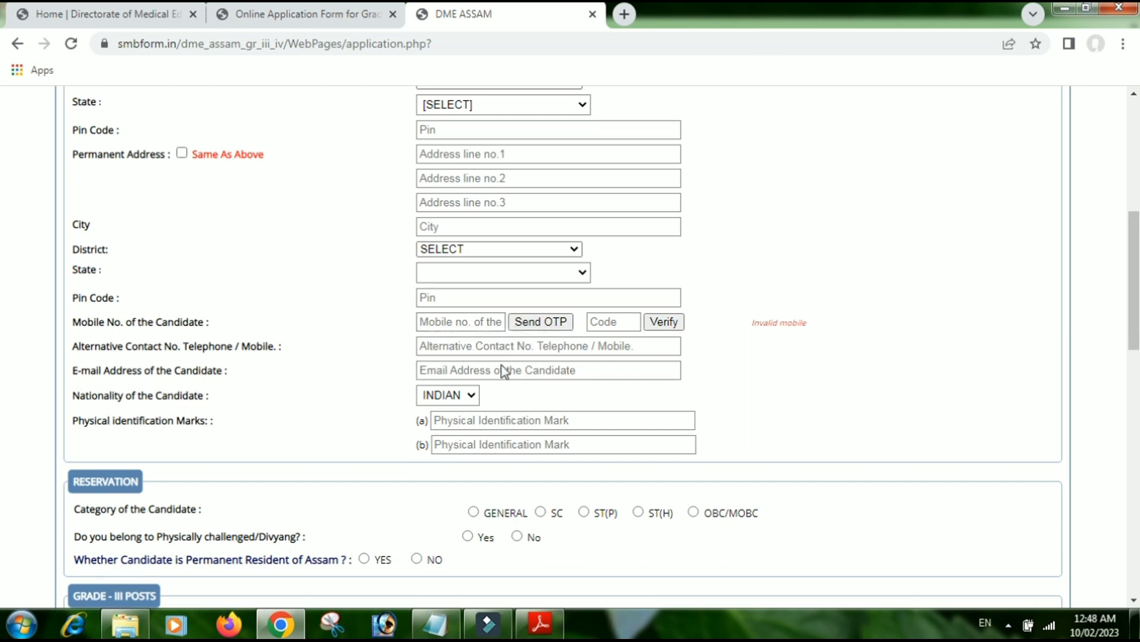
scroll(500, 380, down, 2)
scroll(500, 381, down, 1)
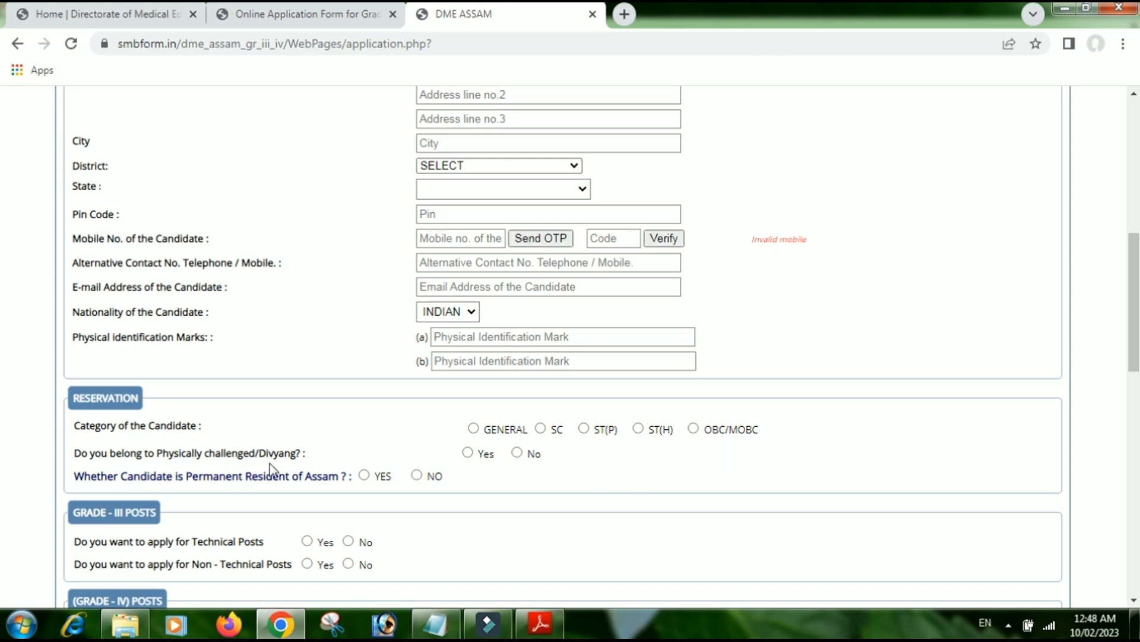
- Answer No for Divyang, YES for Assam permanent resident, and Yes for Grade-III technical posts
click(517, 453)
click(364, 475)
scroll(392, 500, down, 1)
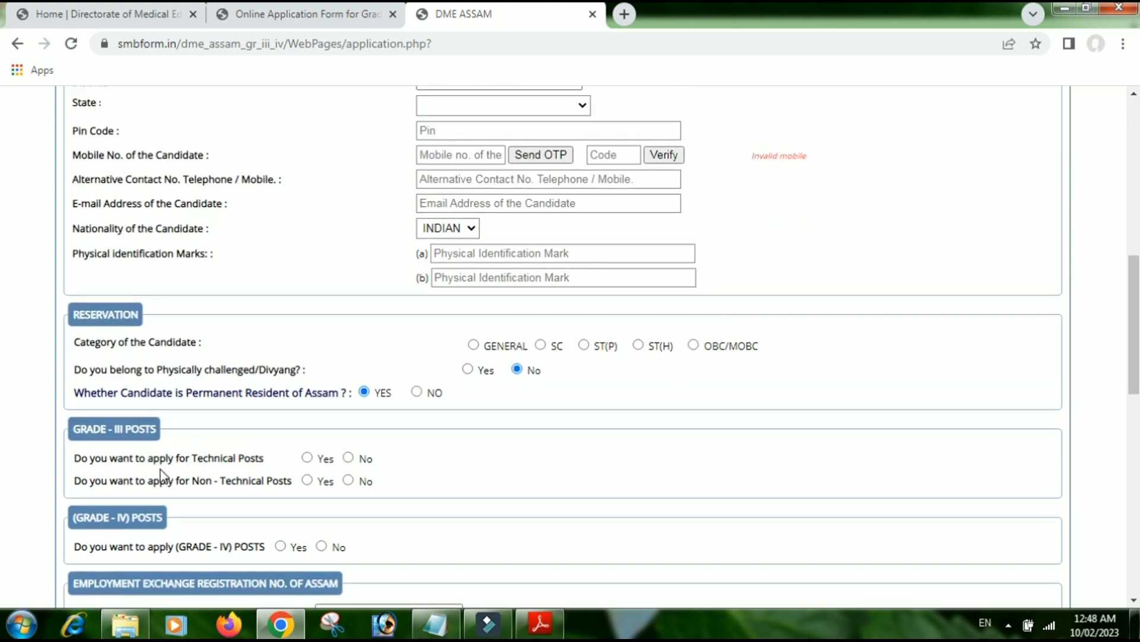
click(307, 458)
- Tick Social Worker as the technical post, leaving Pharmacist unticked
scroll(407, 497, down, 1)
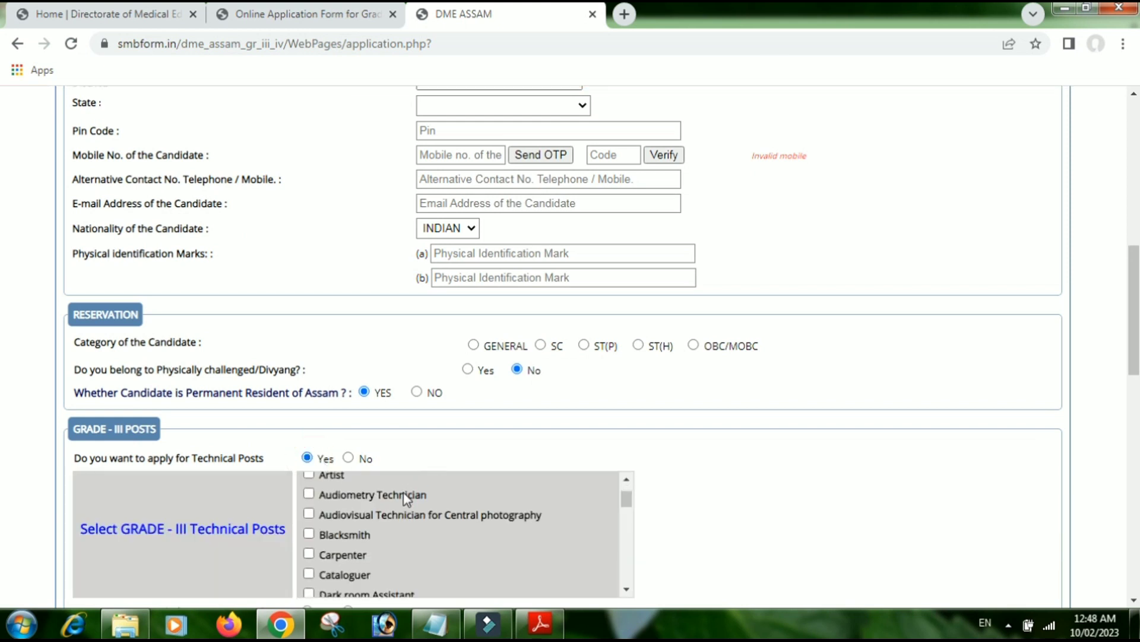
scroll(406, 498, down, 1)
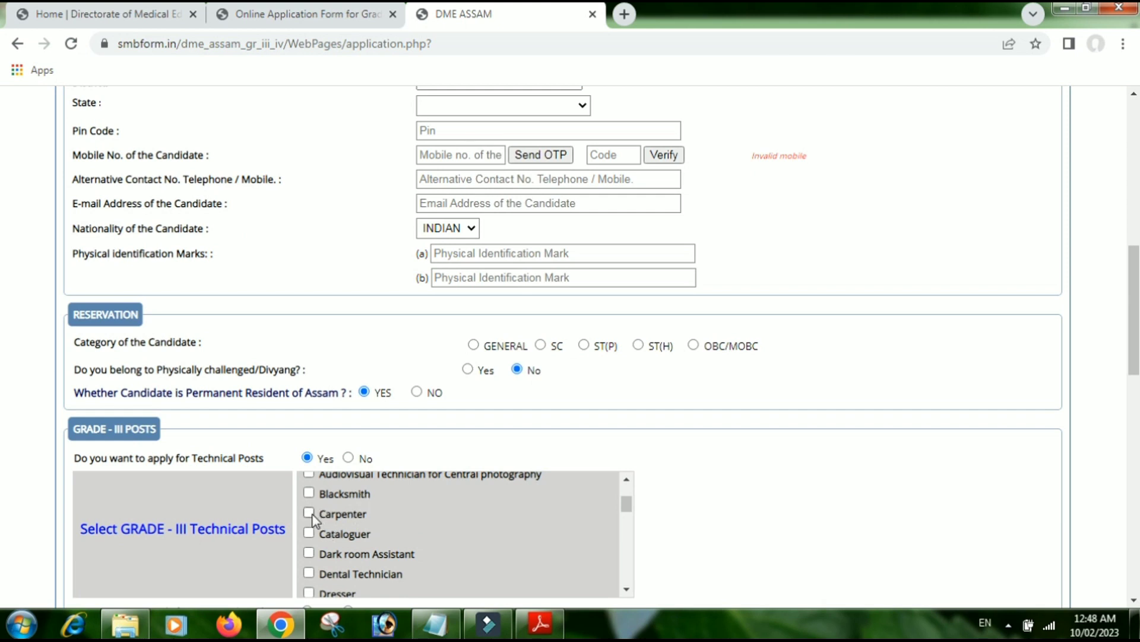
scroll(361, 532, down, 2)
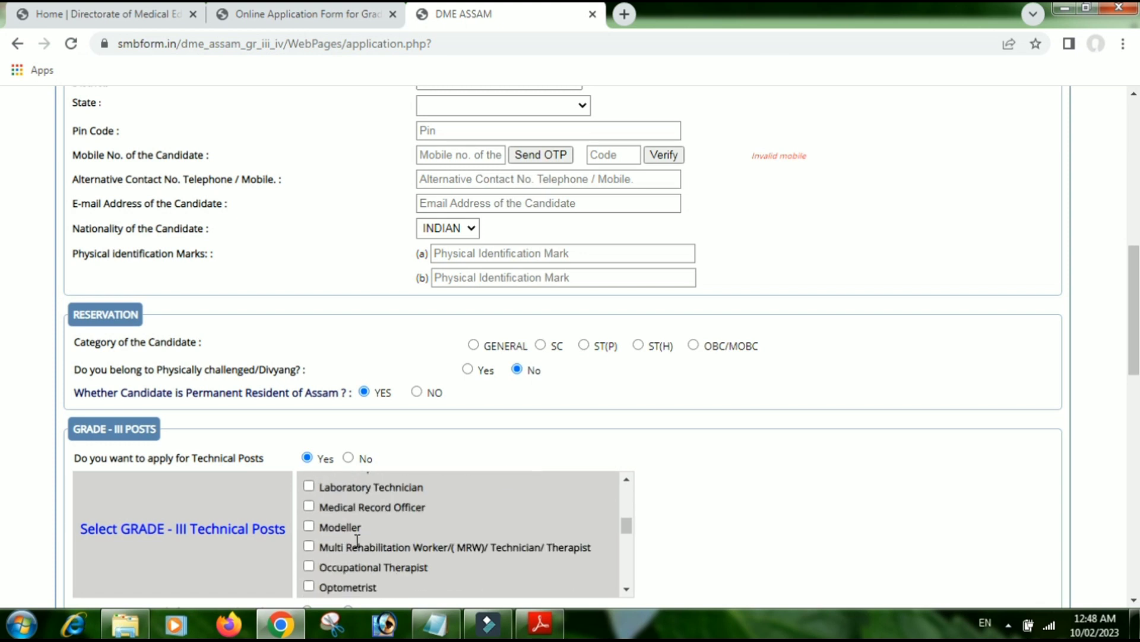
scroll(319, 531, down, 1)
click(310, 543)
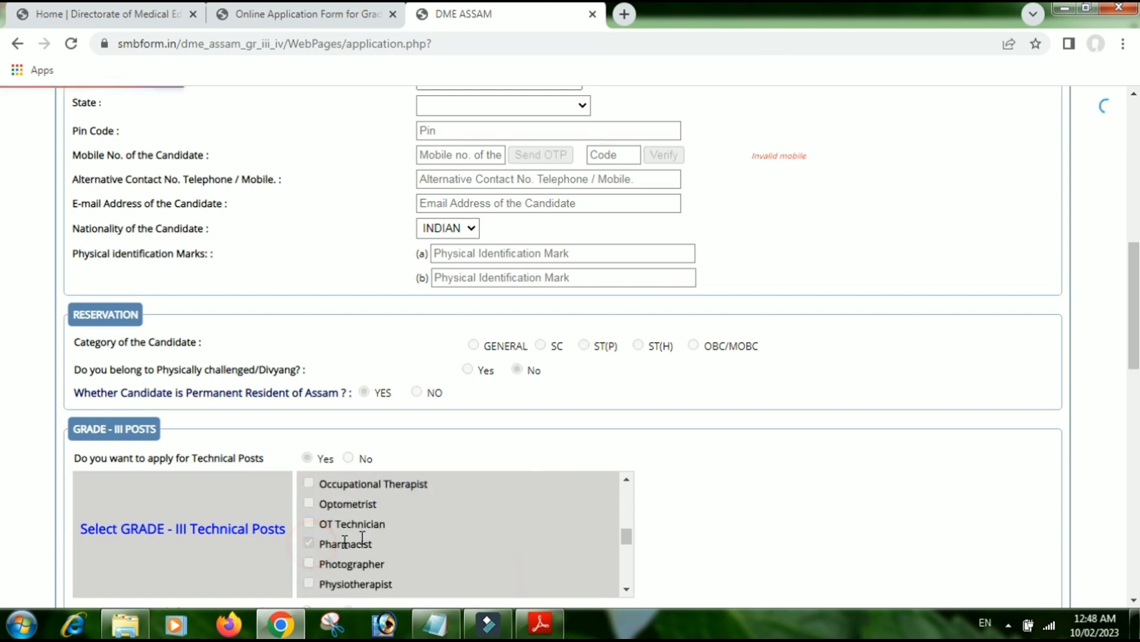
click(308, 541)
scroll(389, 547, down, 1)
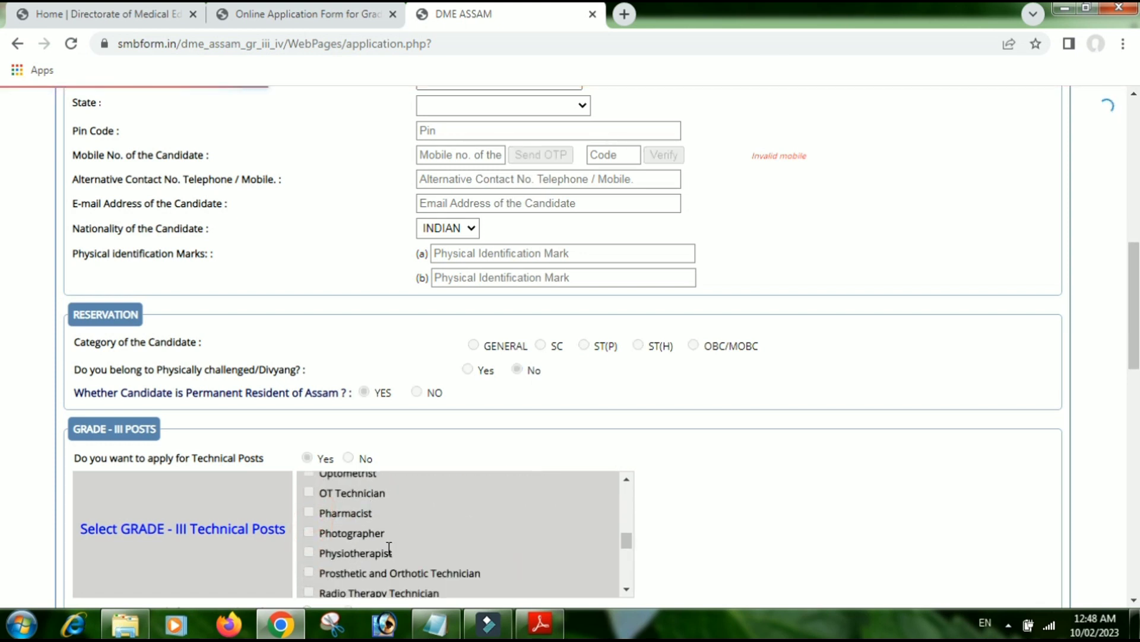
scroll(324, 534, down, 4)
scroll(315, 544, up, 1)
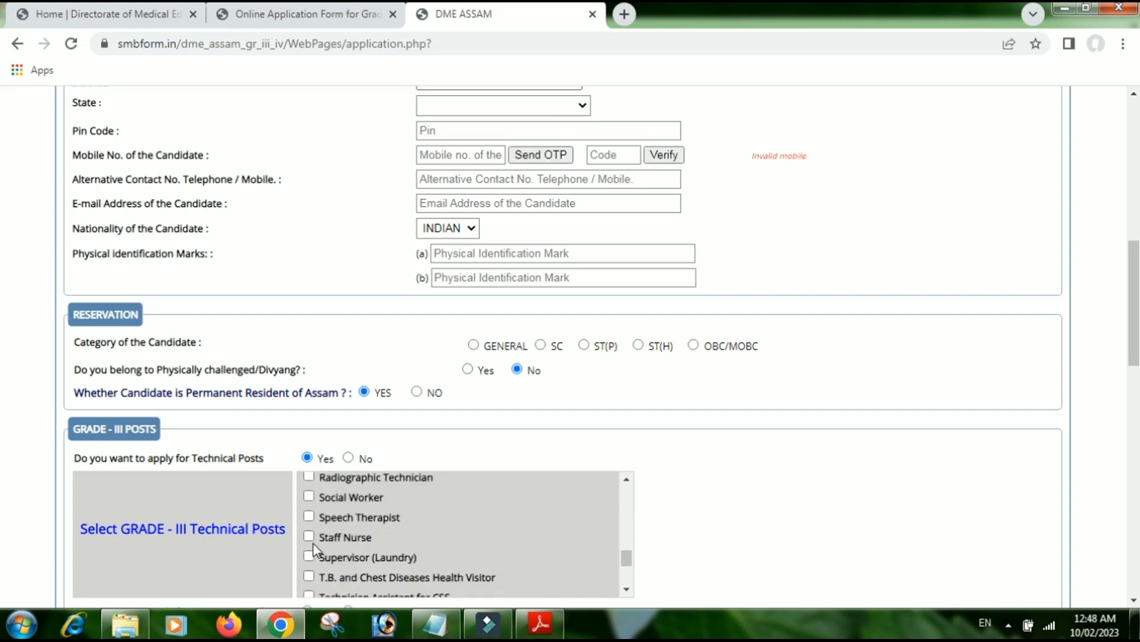
click(309, 496)
scroll(668, 471, down, 3)
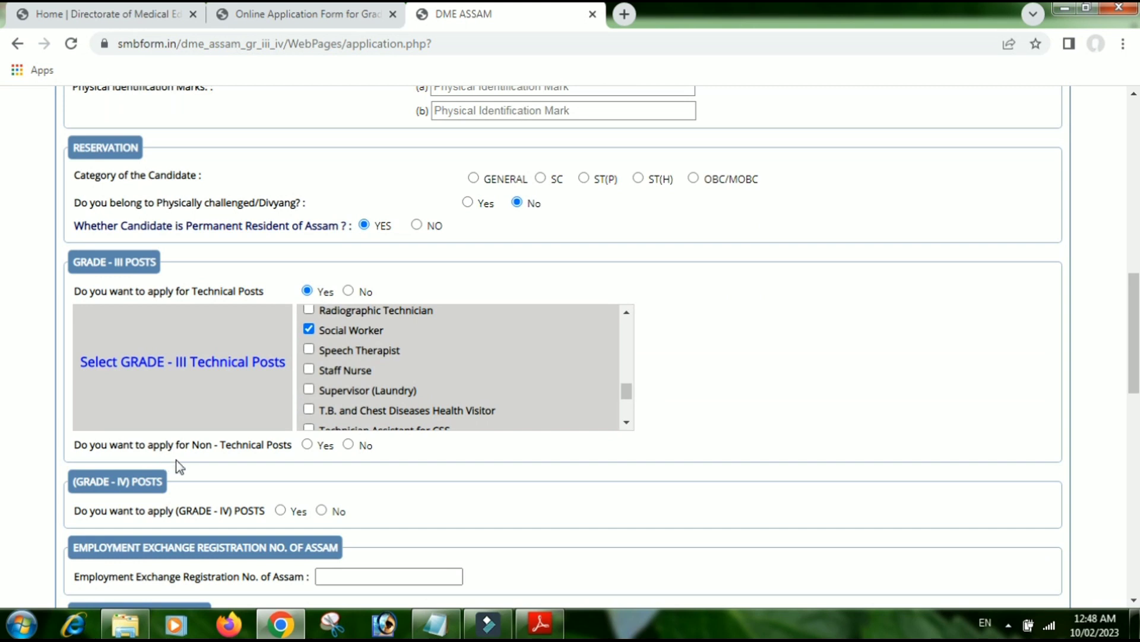
- Apply for non-technical posts including Account Assistant, Documentalist, Record Keeper cum Clerk cum Computer Operator and Record Clerk, leaving Statistician unticked
click(307, 444)
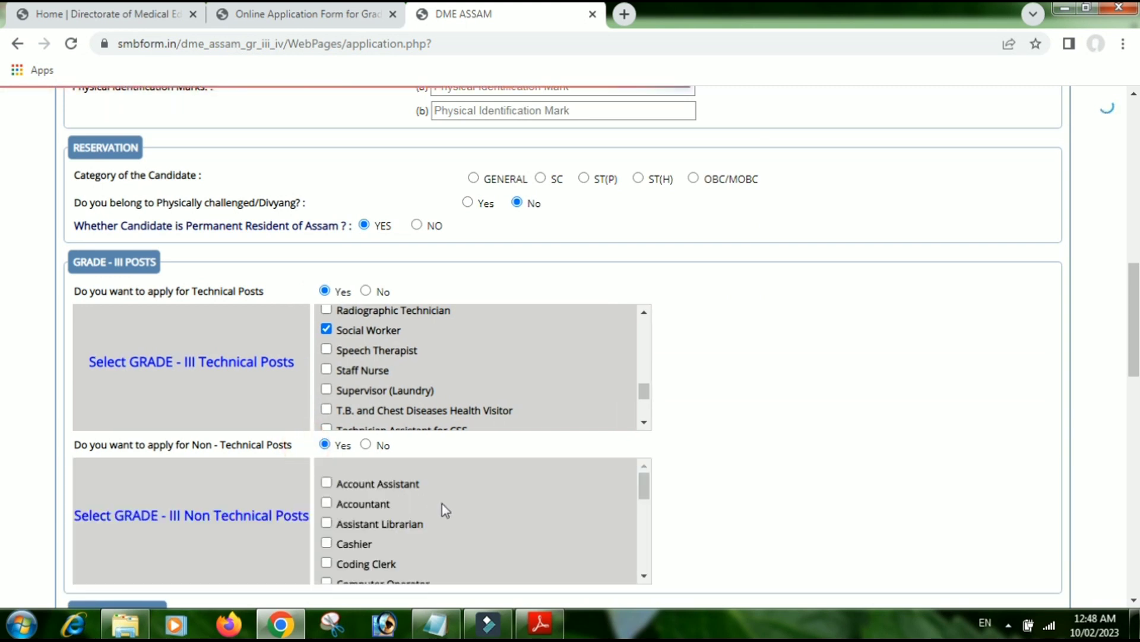
click(328, 483)
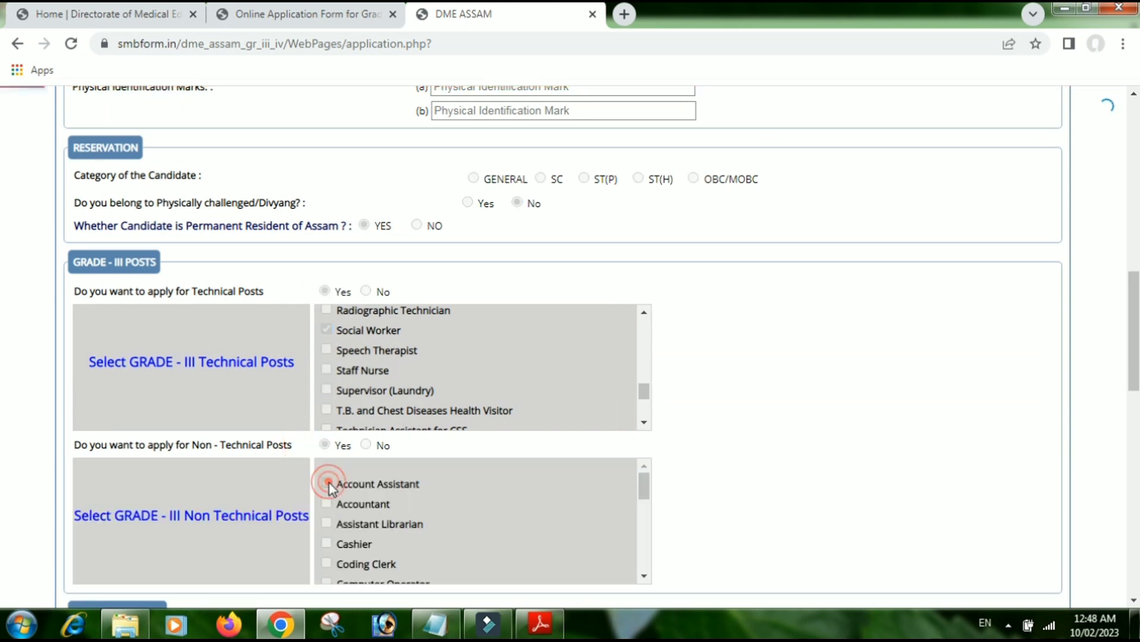
click(327, 523)
scroll(381, 563, down, 3)
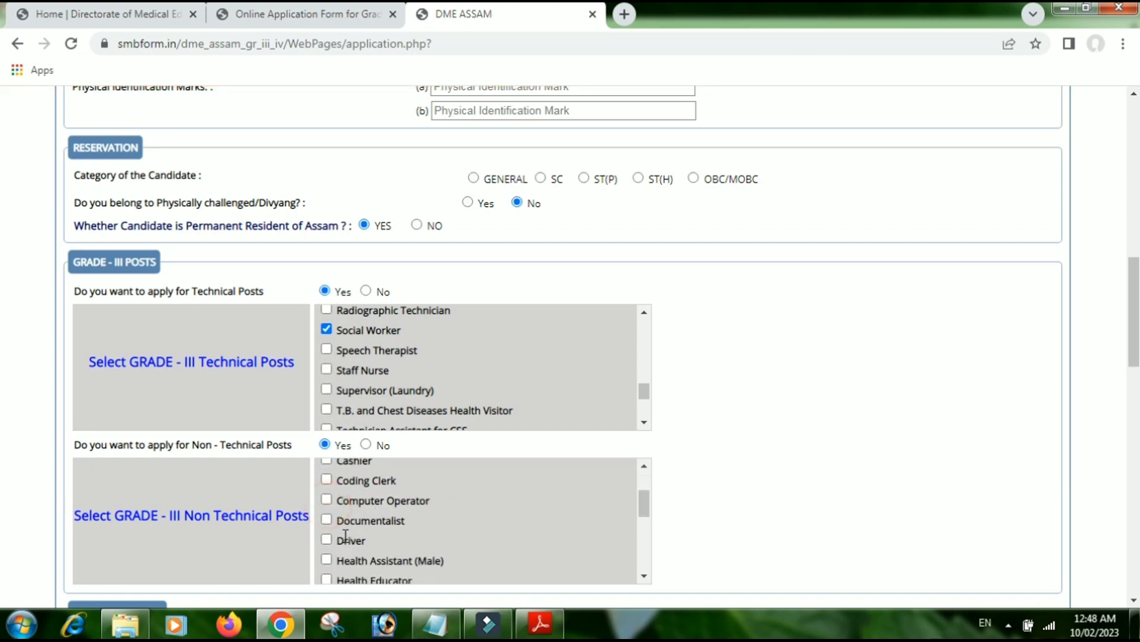
click(327, 501)
click(326, 521)
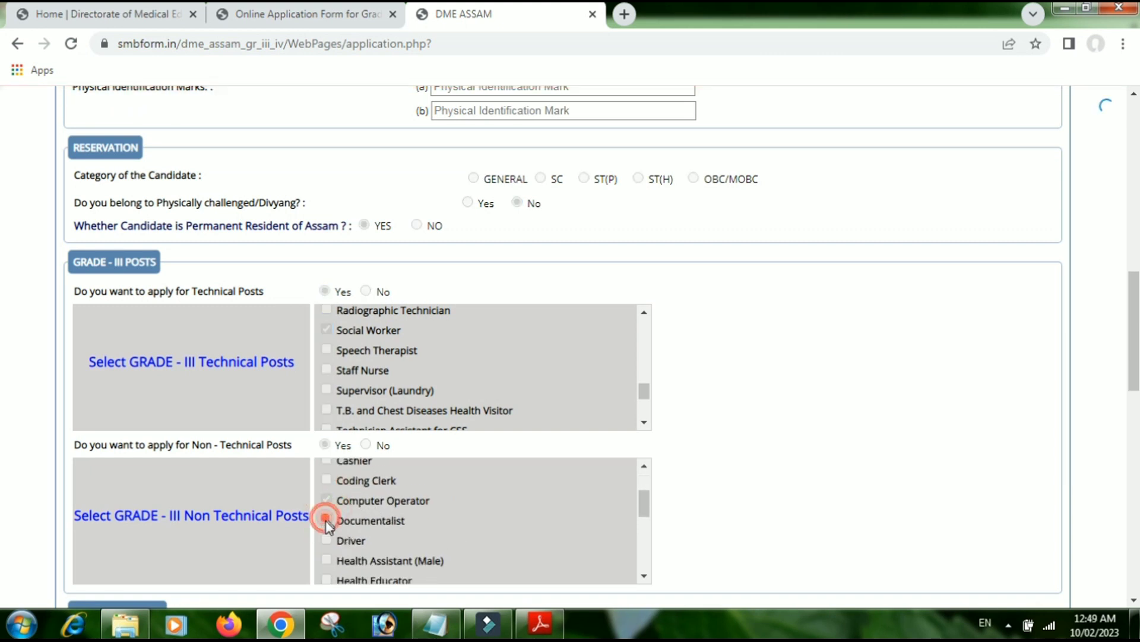
scroll(339, 546, down, 3)
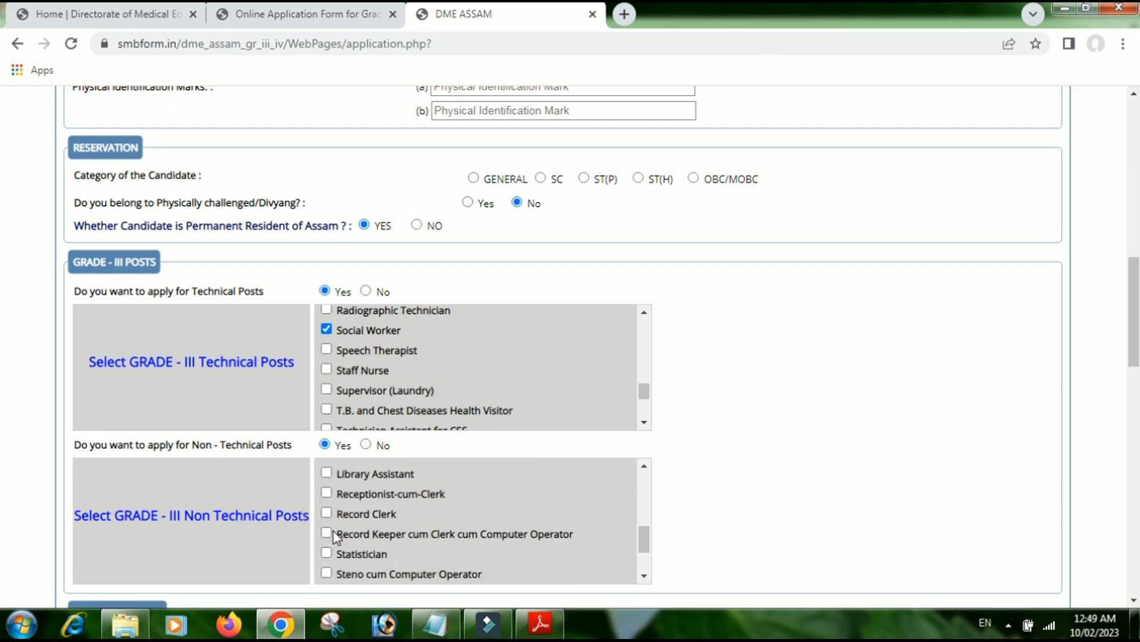
click(327, 532)
click(327, 553)
click(327, 553)
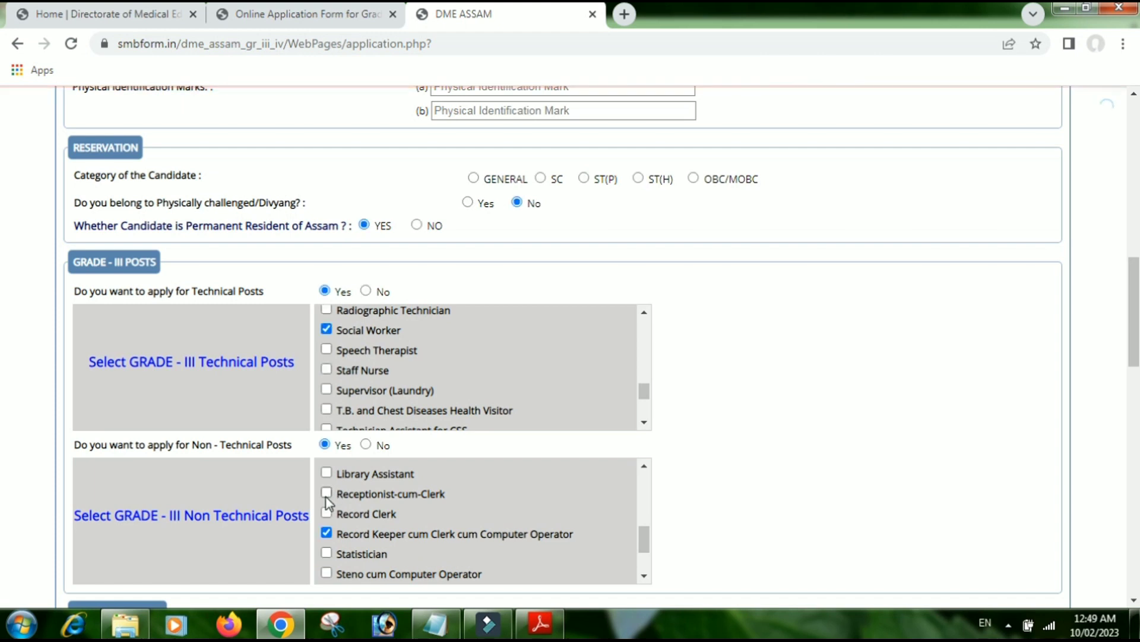
click(326, 492)
click(326, 513)
scroll(469, 516, down, 1)
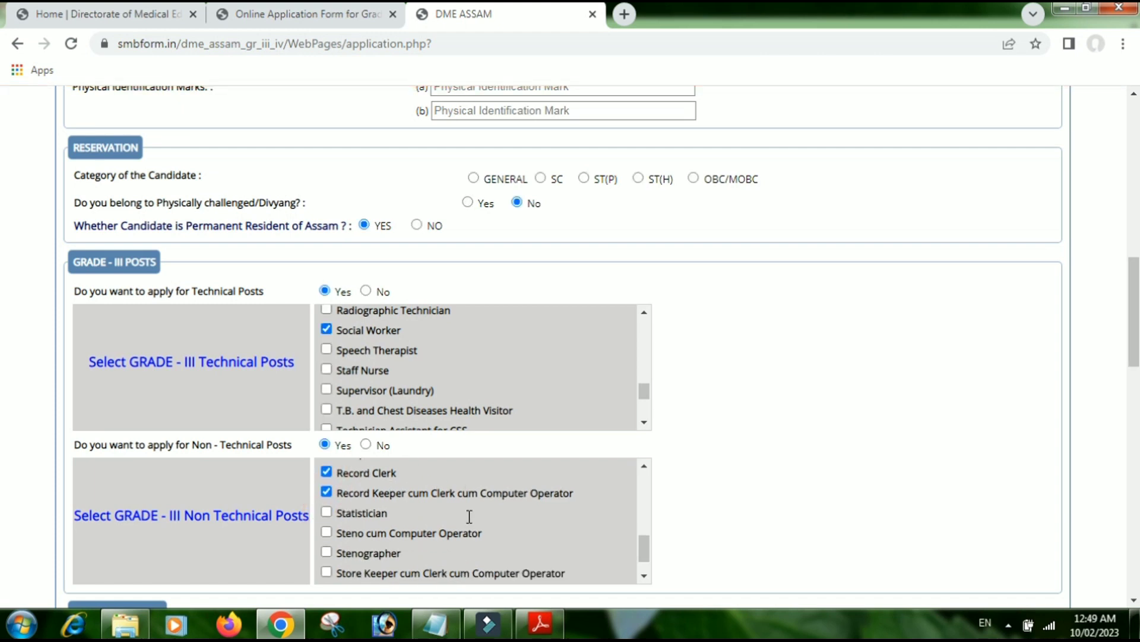
scroll(469, 516, down, 5)
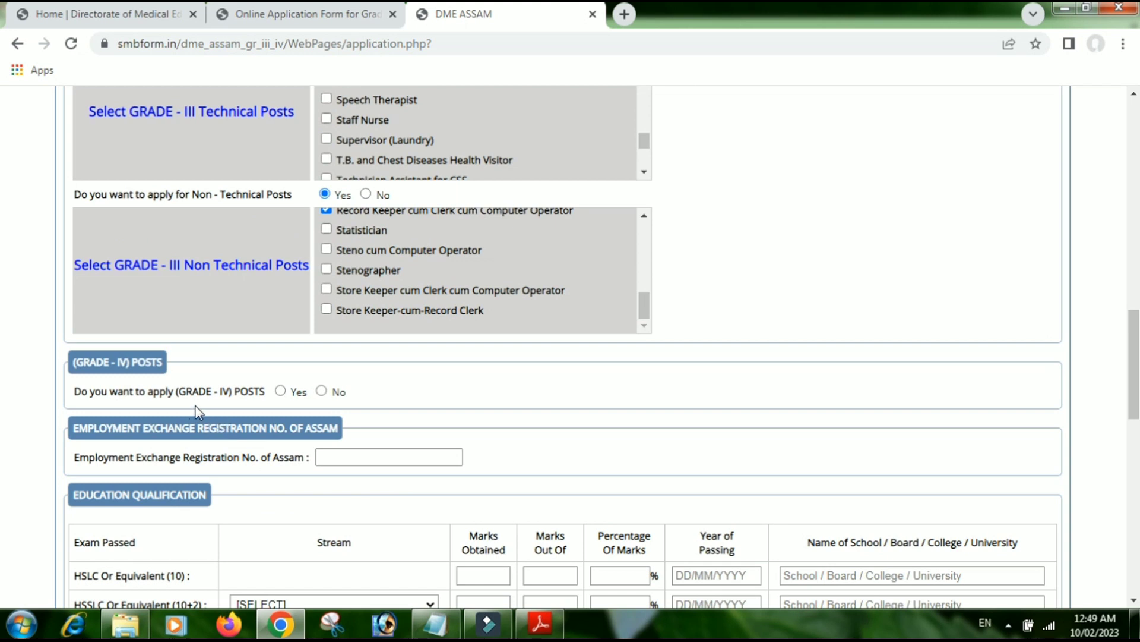
- Answer Yes to applying for Grade-IV posts and move to the Employment Exchange registration field
click(280, 391)
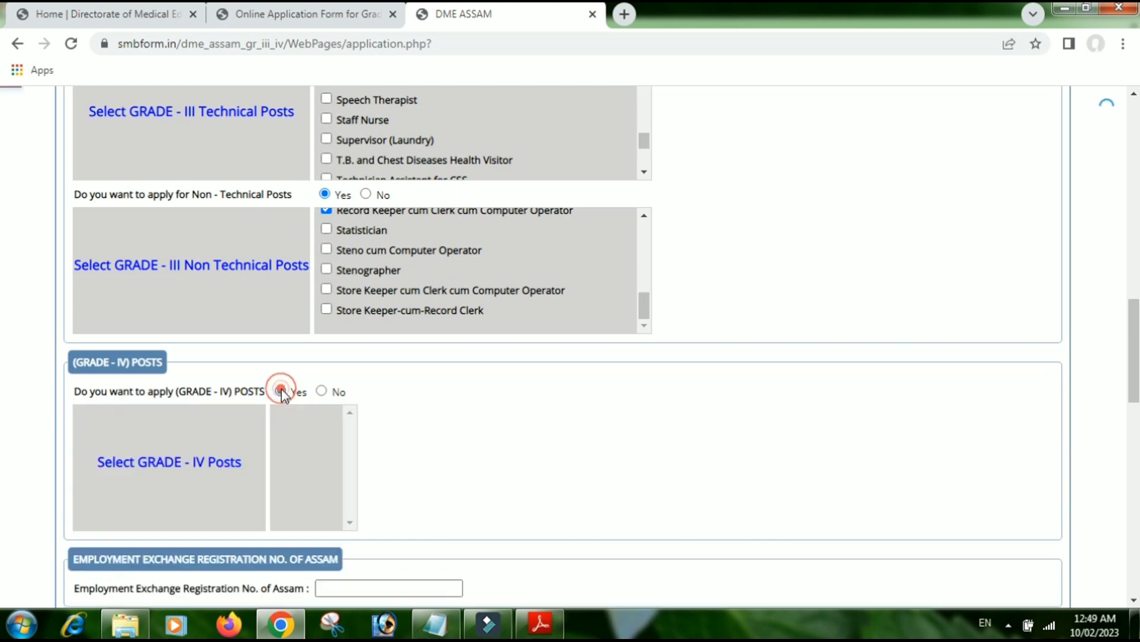
click(321, 390)
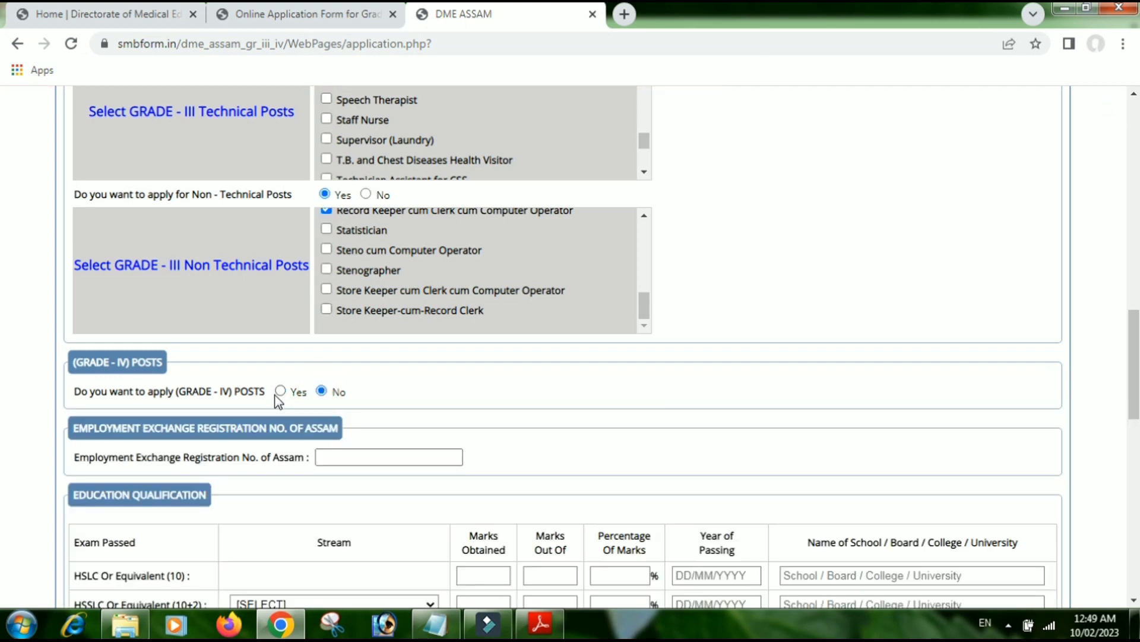
click(281, 391)
scroll(308, 461, down, 3)
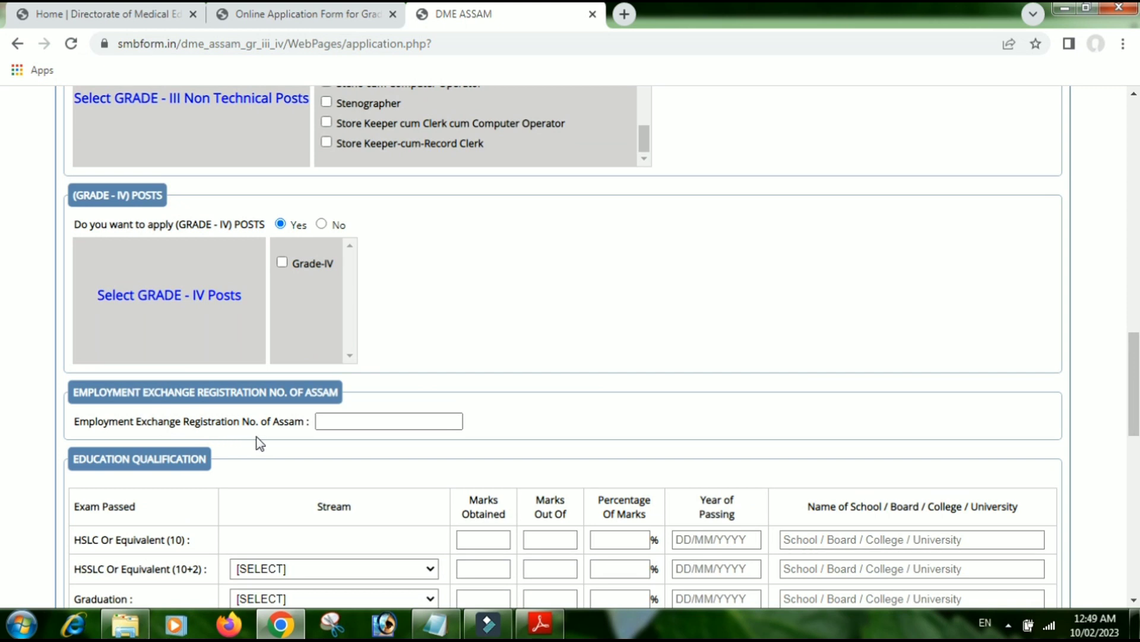
click(352, 427)
- Click into the HSLC and HSSLC total marks fields, leaving the HSSLC stream unselected
scroll(368, 462, down, 3)
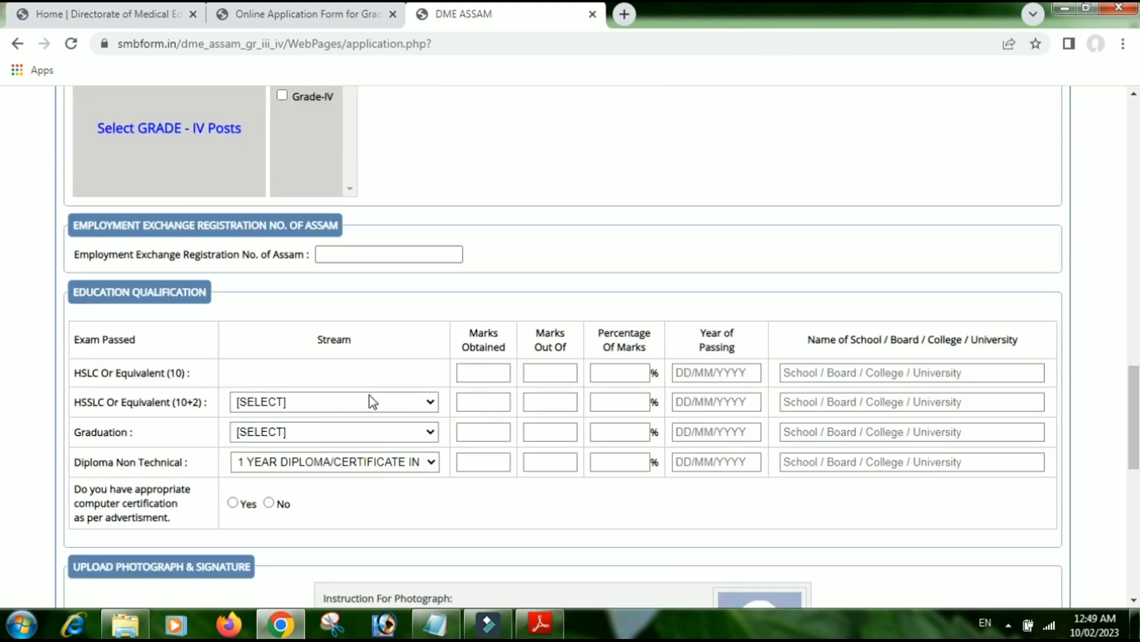
click(543, 374)
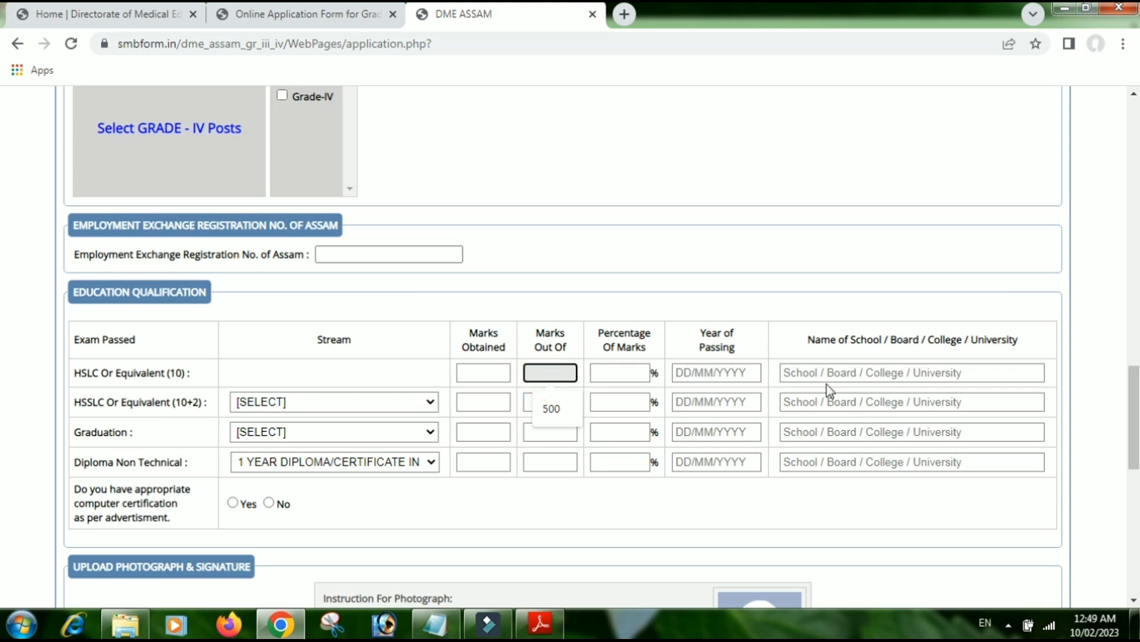
click(143, 410)
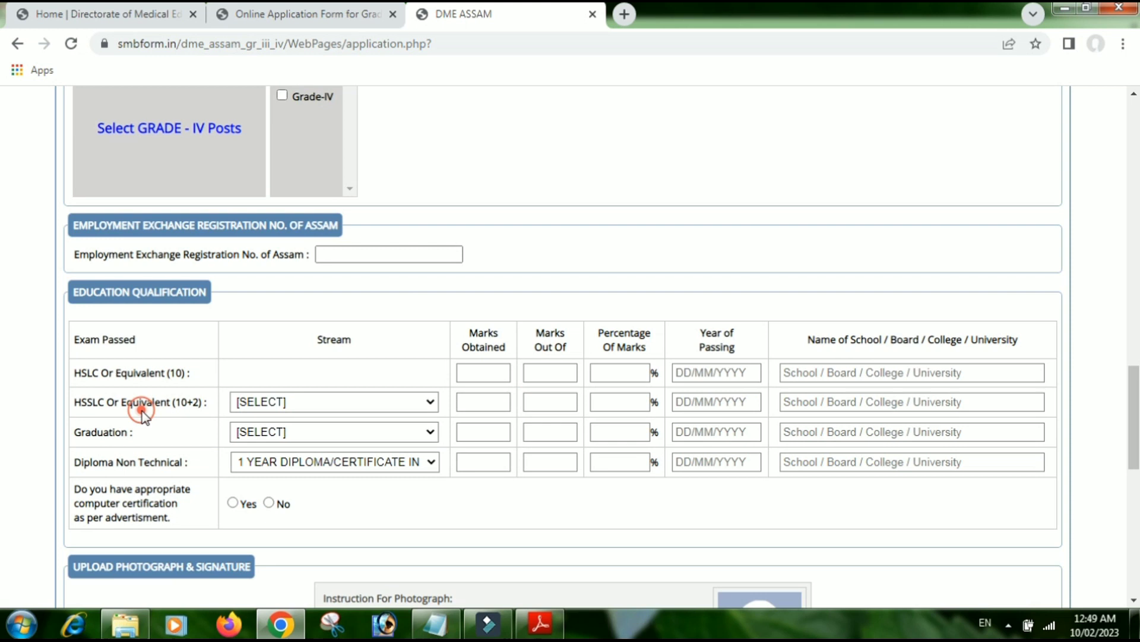
click(284, 406)
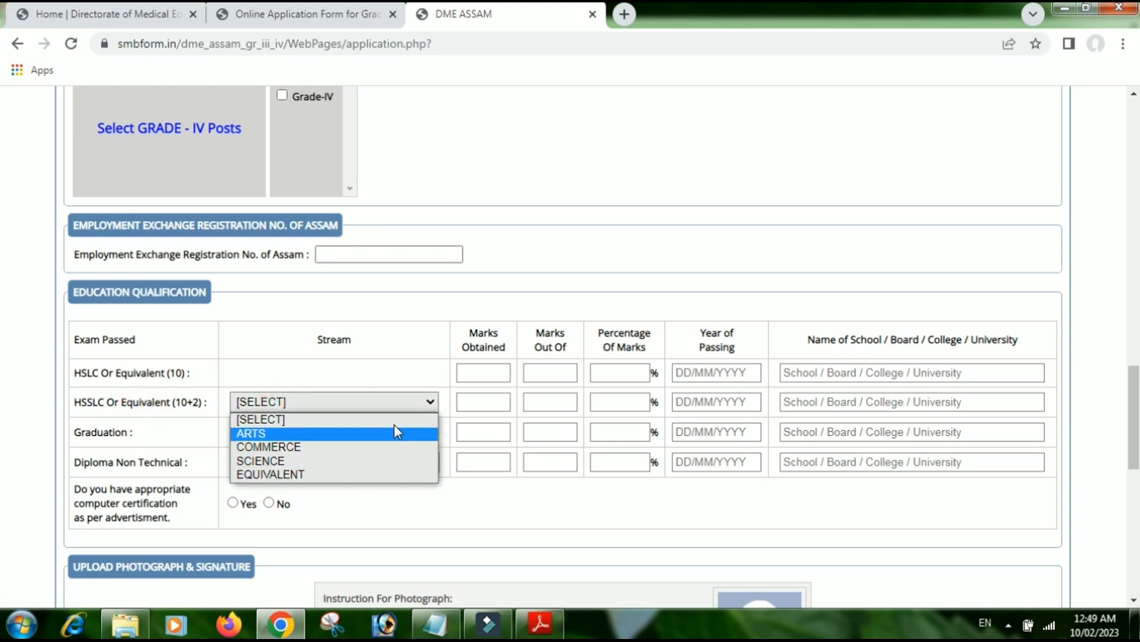
click(417, 403)
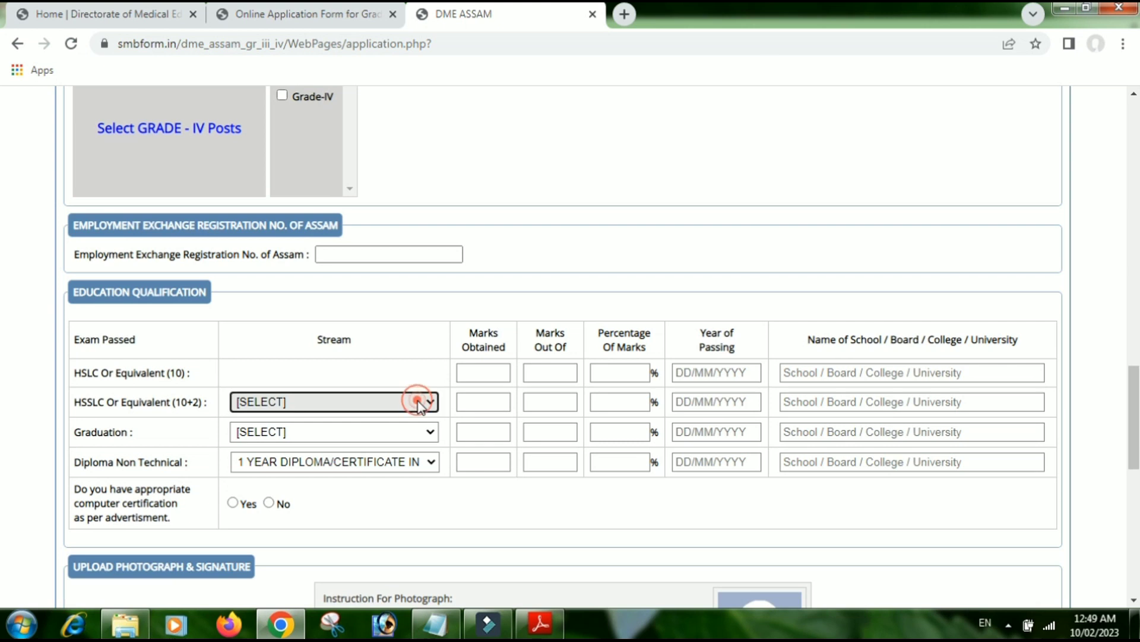
click(552, 402)
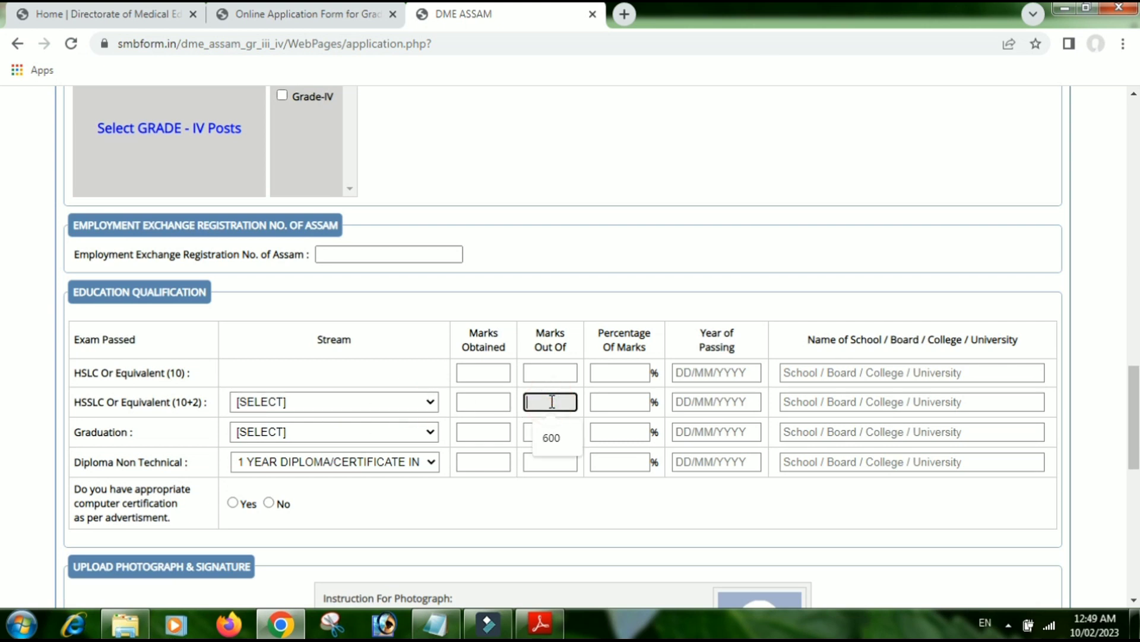
click(552, 402)
- Leave Graduation Stream unselected, pick 1 Year Diploma/Certificate in Computer Application, and answer Yes to computer certification
click(328, 431)
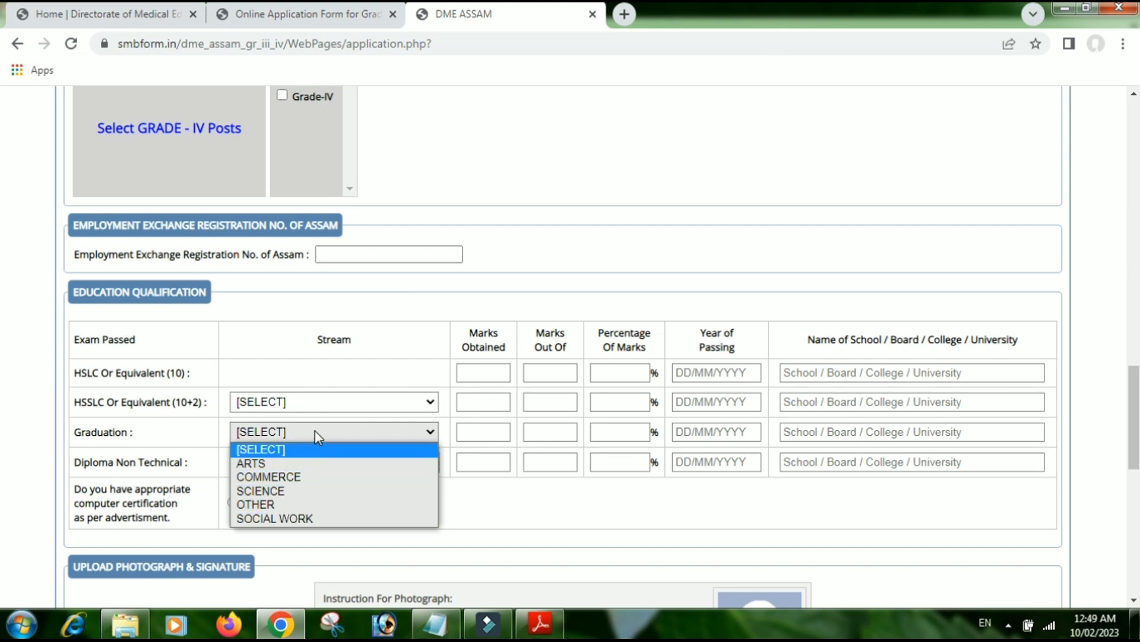
click(282, 448)
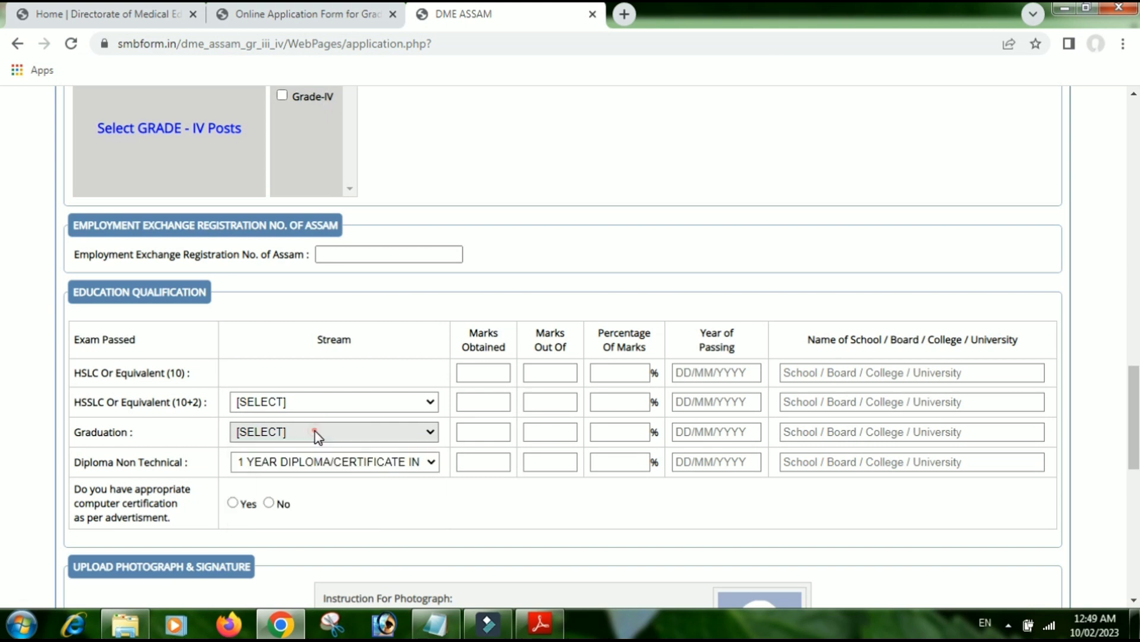
click(303, 464)
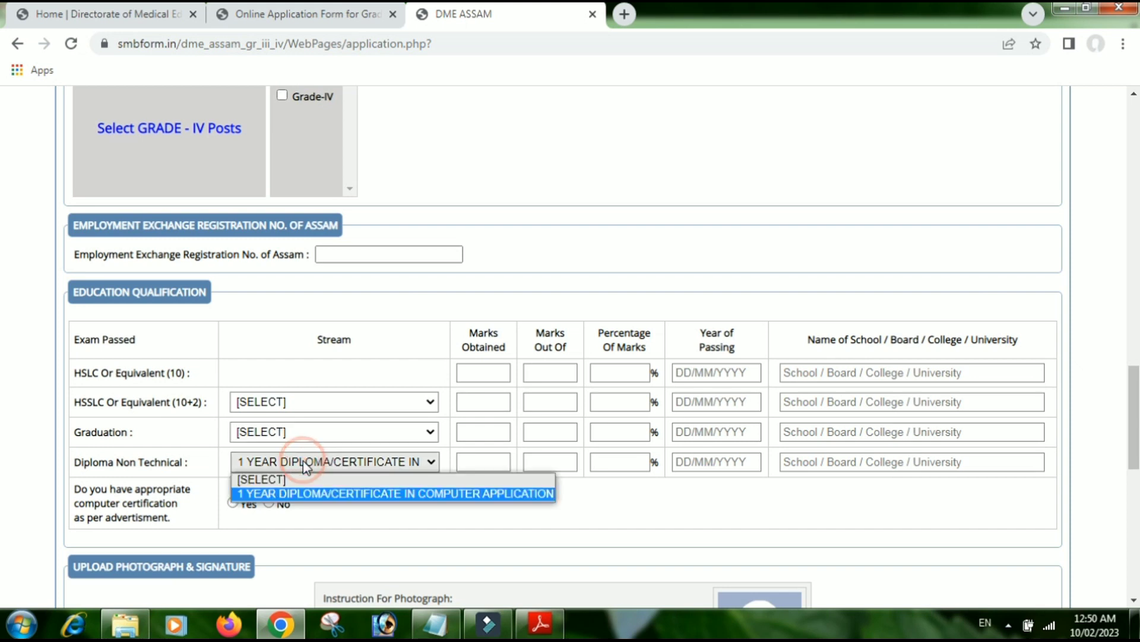
click(309, 495)
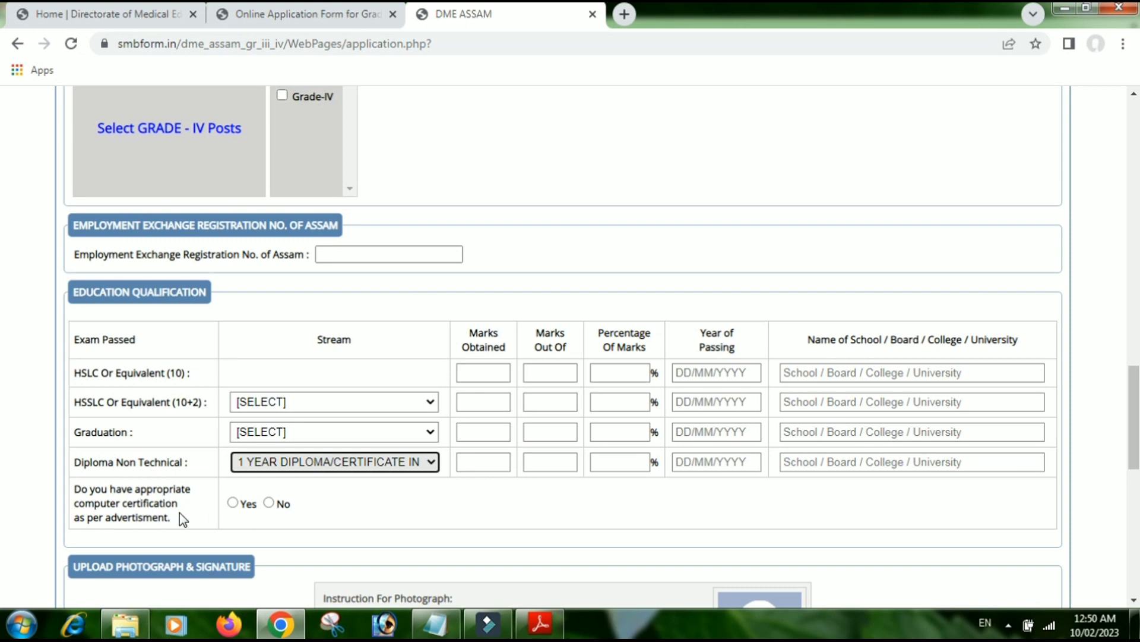
click(233, 503)
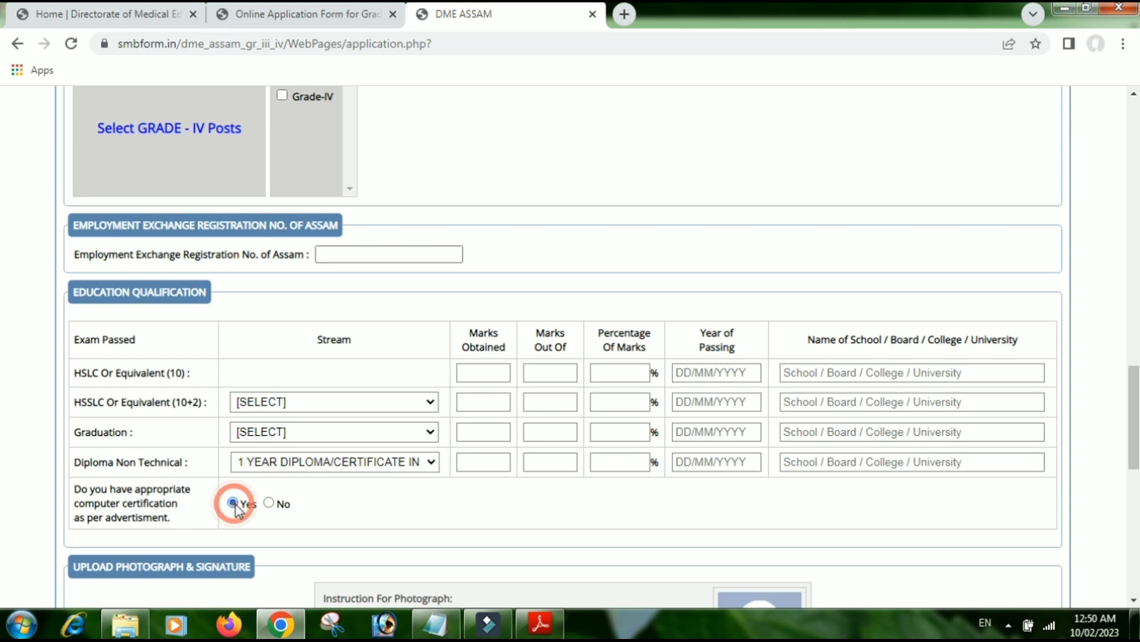
scroll(653, 475, down, 1)
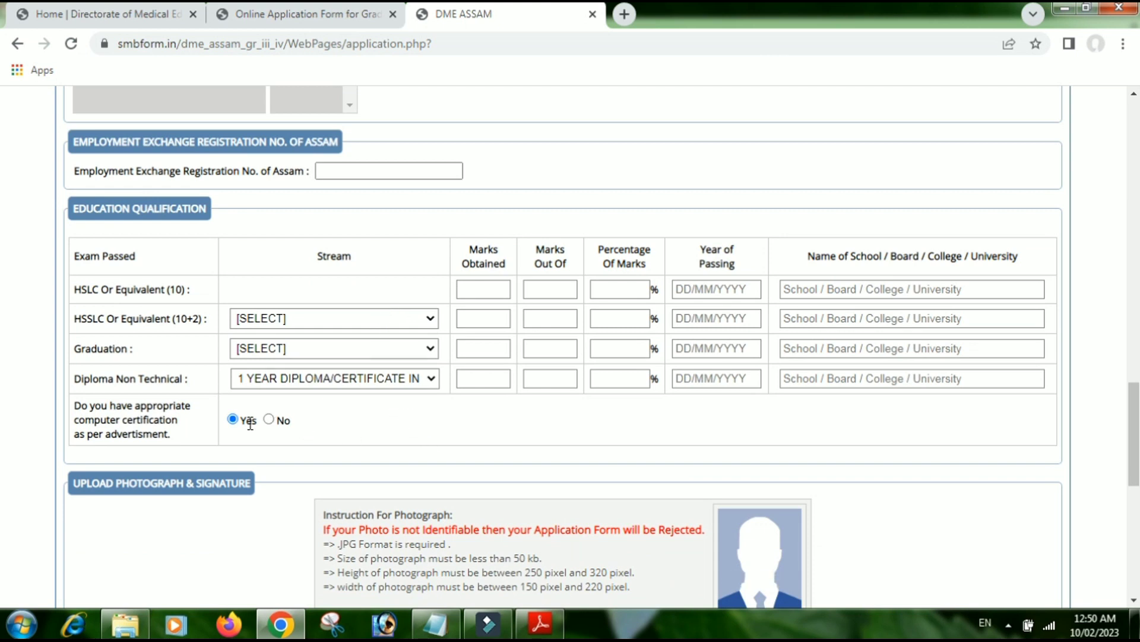
- Scroll to the Login Details Password box, then restore the blank Notepad window over the form
scroll(505, 446, down, 1)
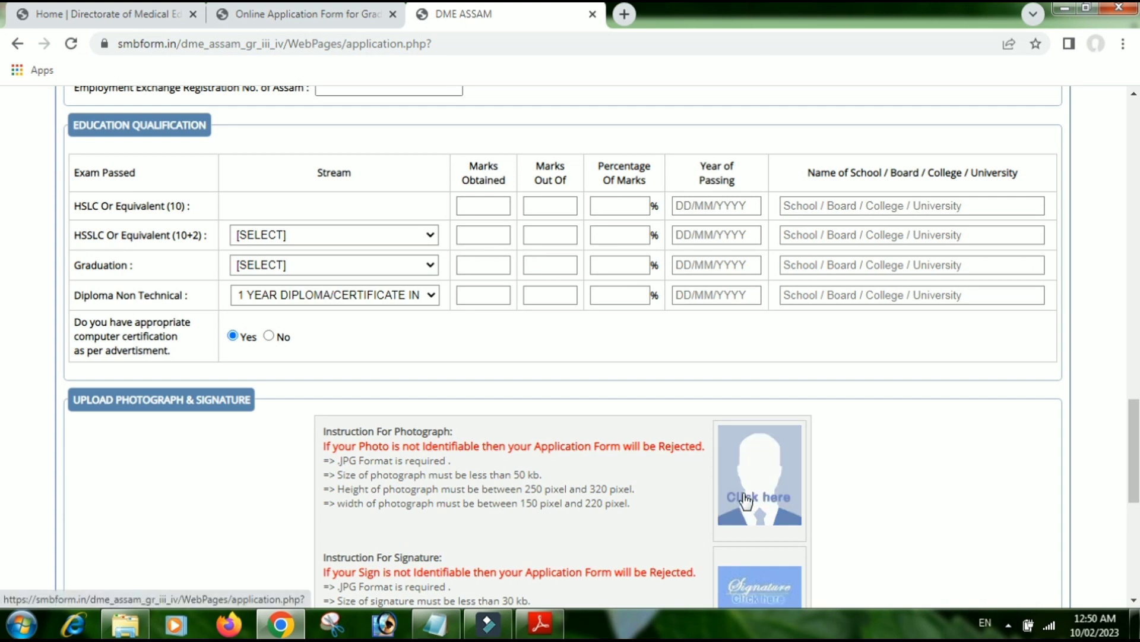
scroll(743, 502, down, 1)
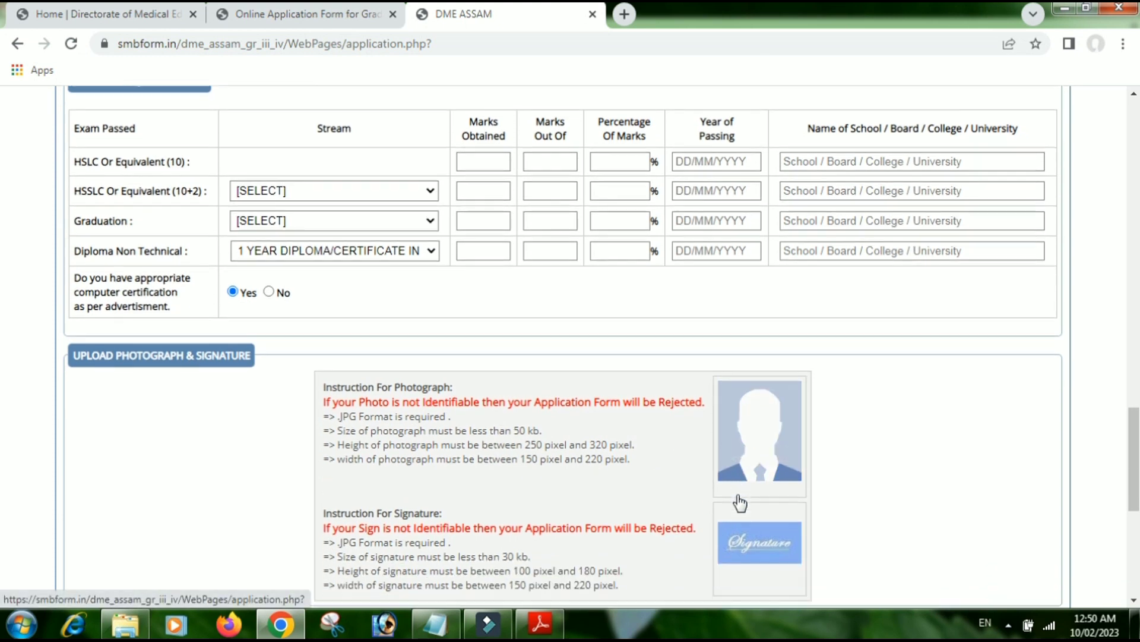
scroll(740, 502, down, 1)
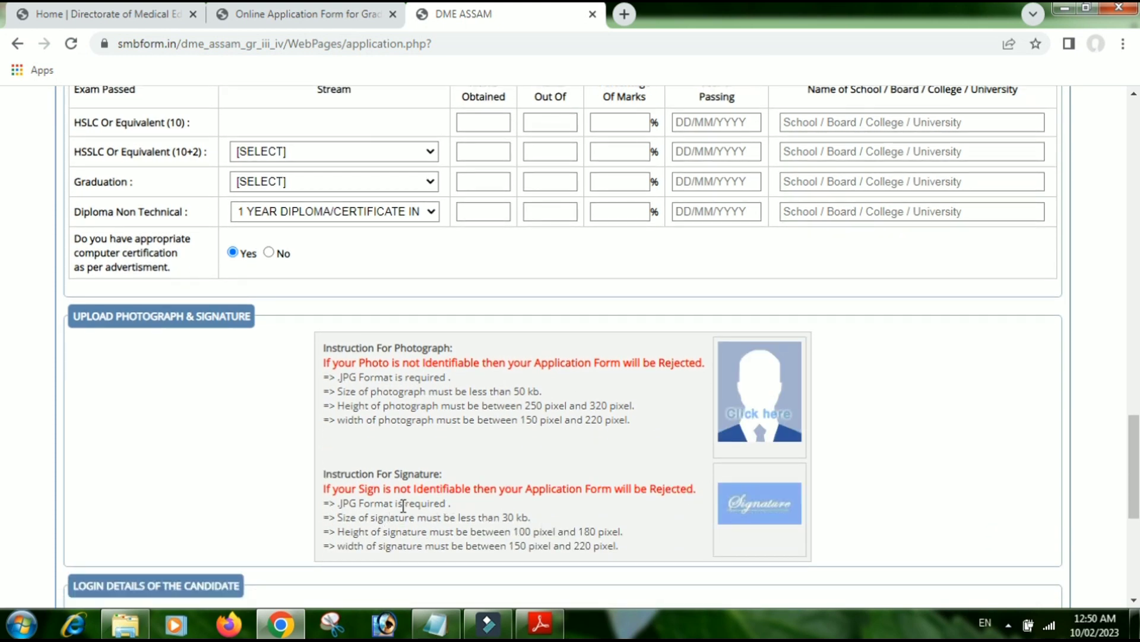
scroll(713, 511, down, 4)
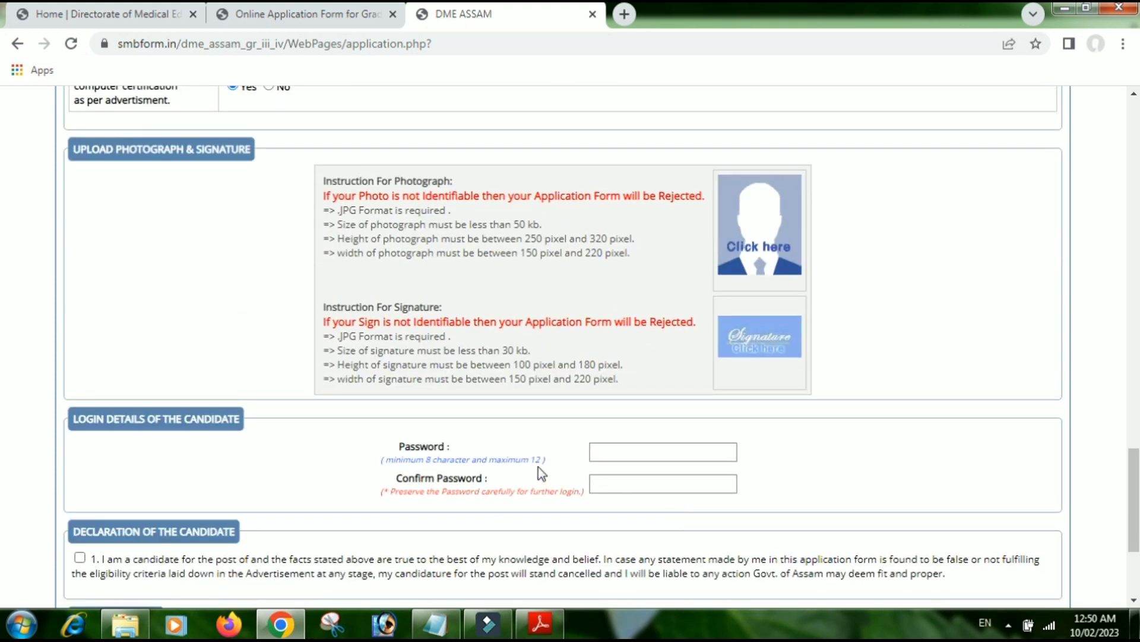
click(616, 453)
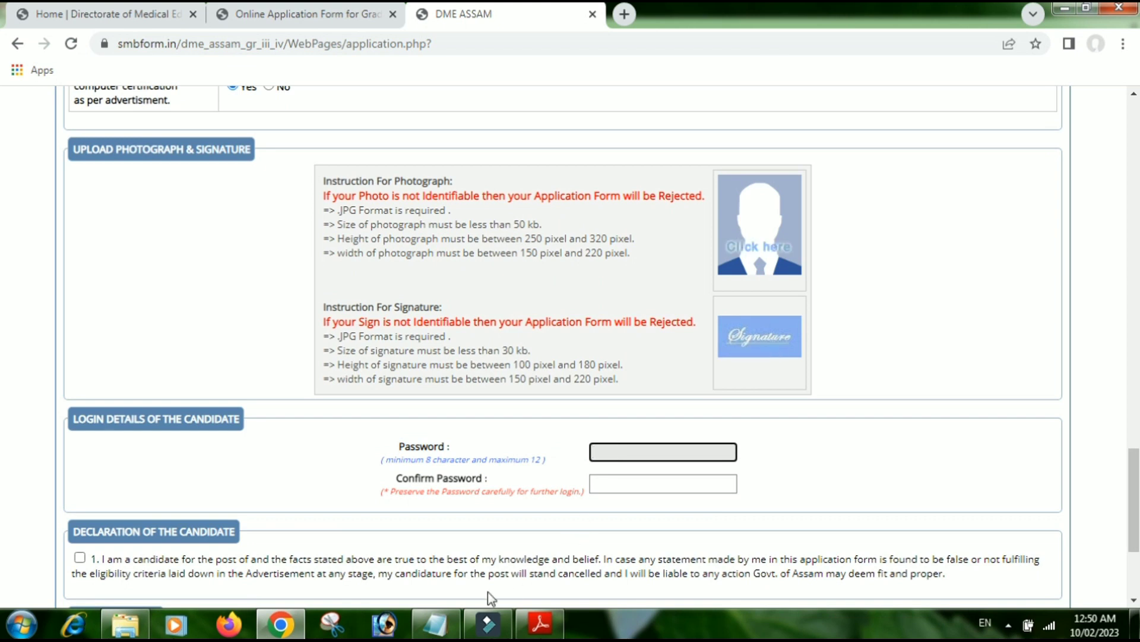
click(435, 624)
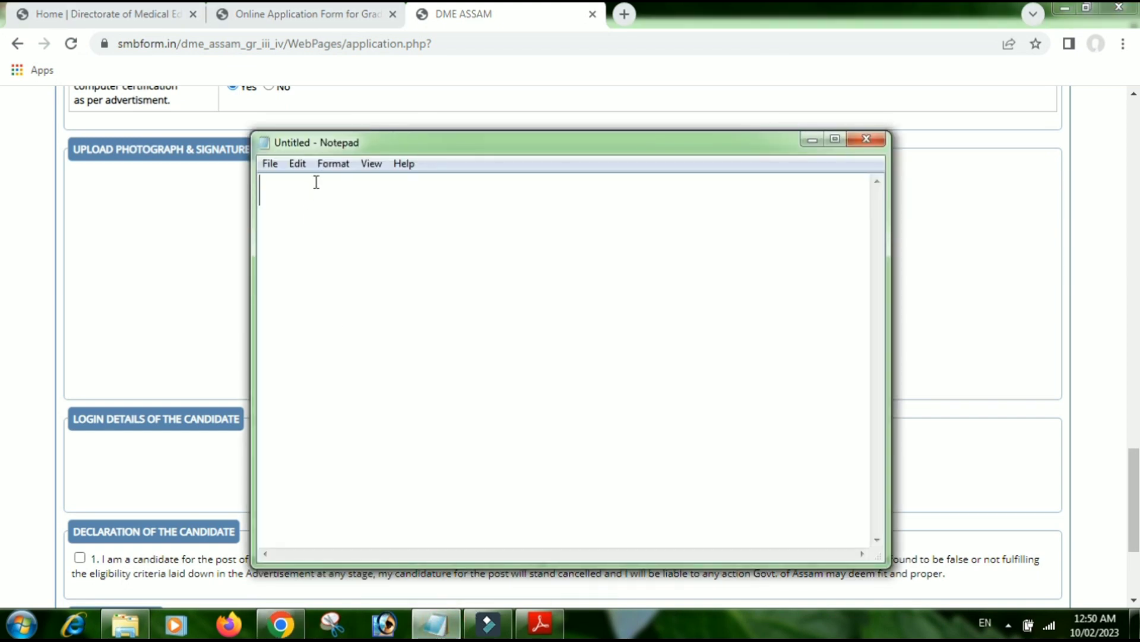
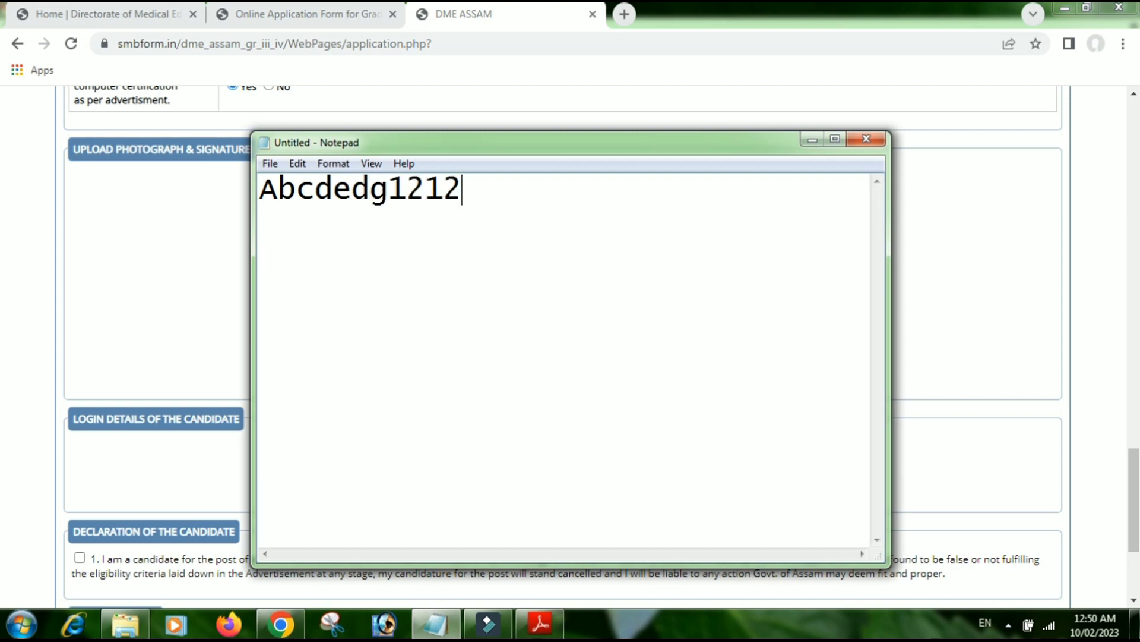
- Minimize Notepad and tick both candidate declaration checkboxes on the form
click(812, 140)
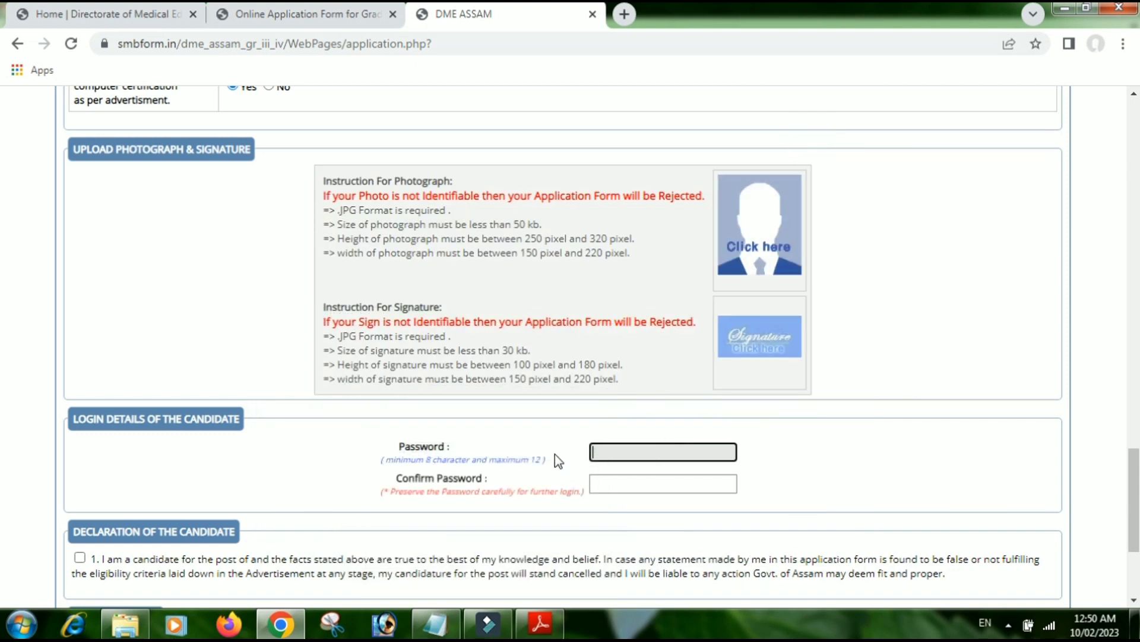
scroll(612, 489, down, 3)
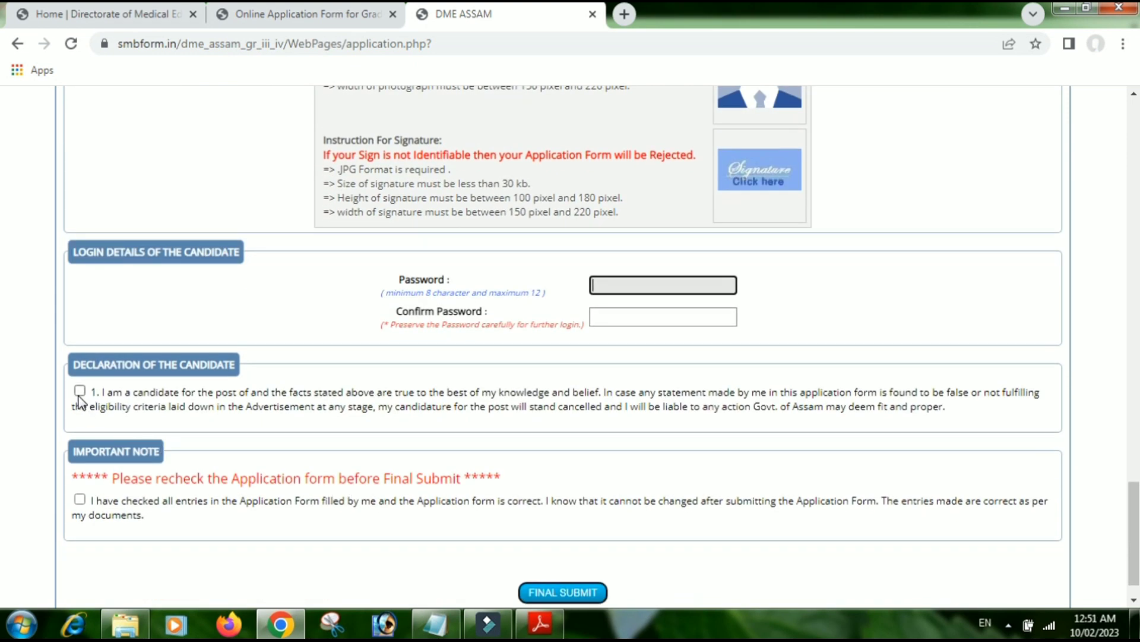
click(80, 391)
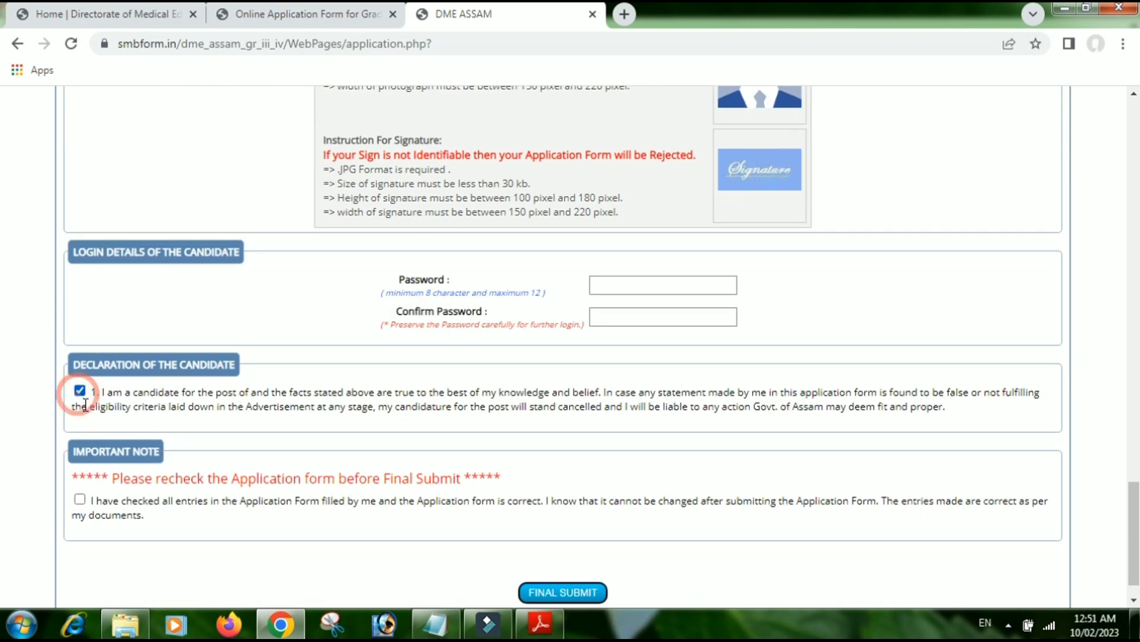
click(80, 499)
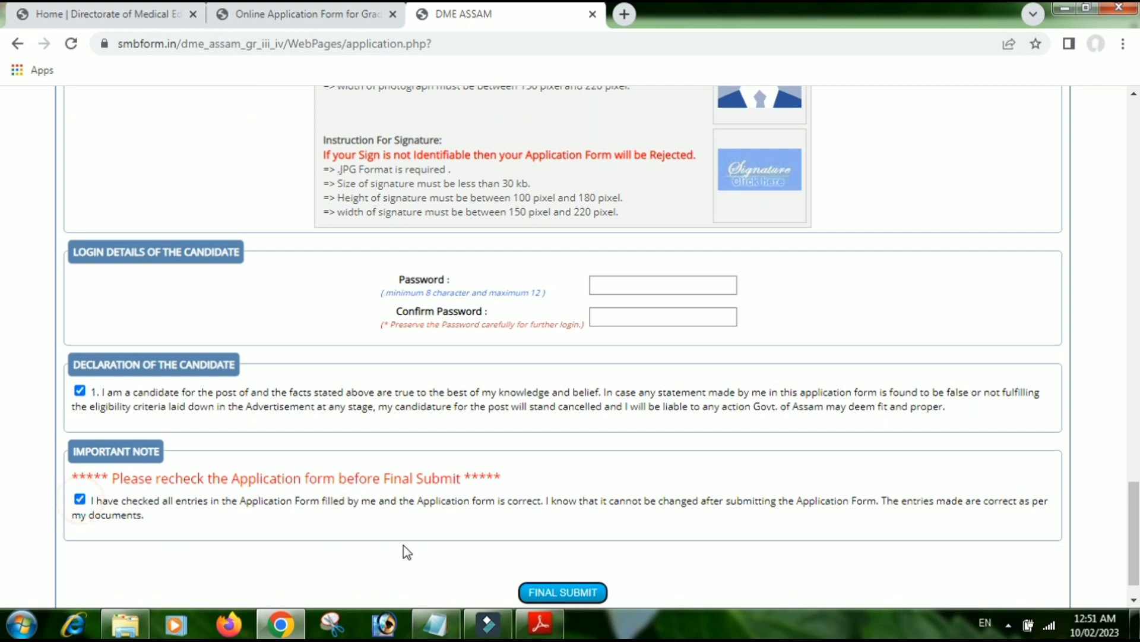
- Final-submit the form, confirm with OK, and open Reg. Details.JPG from the DME Assam folder
scroll(404, 544, down, 1)
click(554, 556)
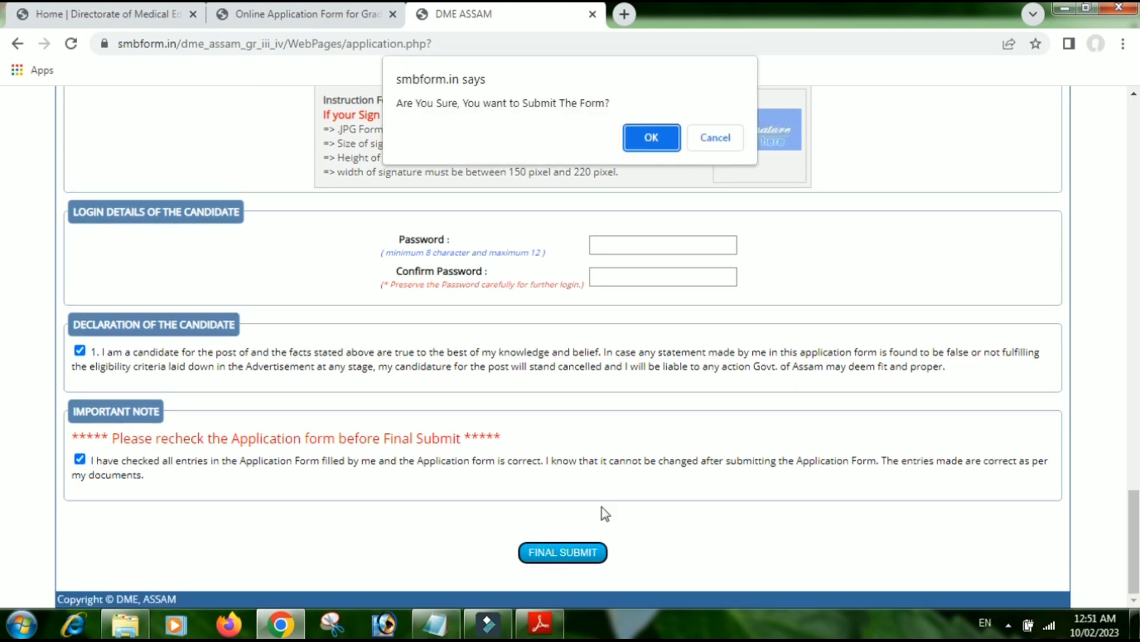
click(652, 145)
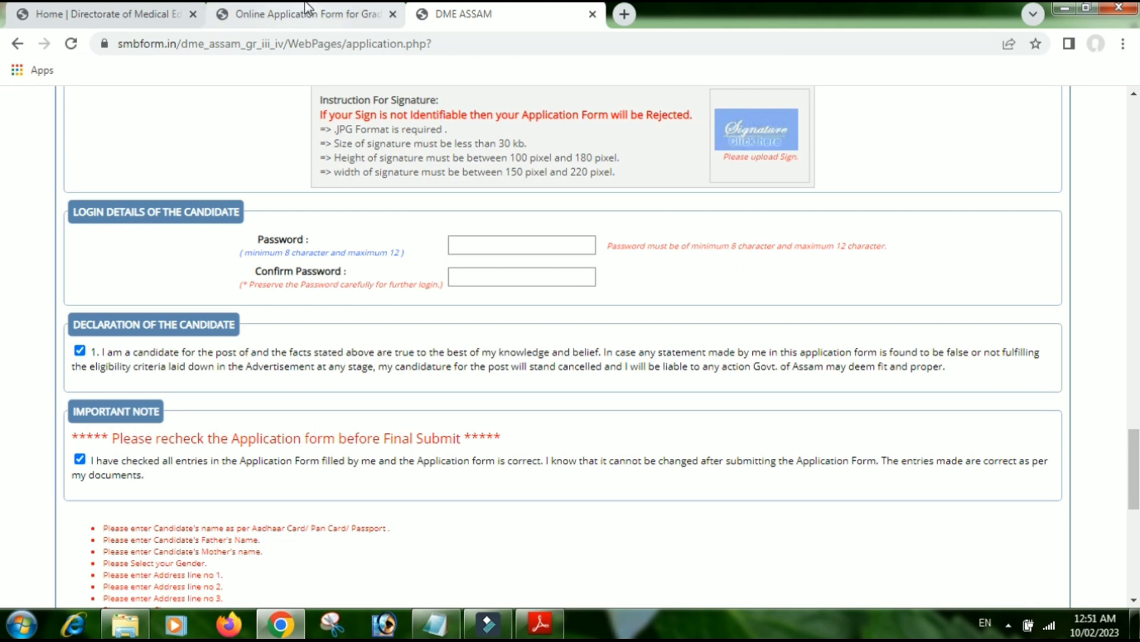
click(126, 624)
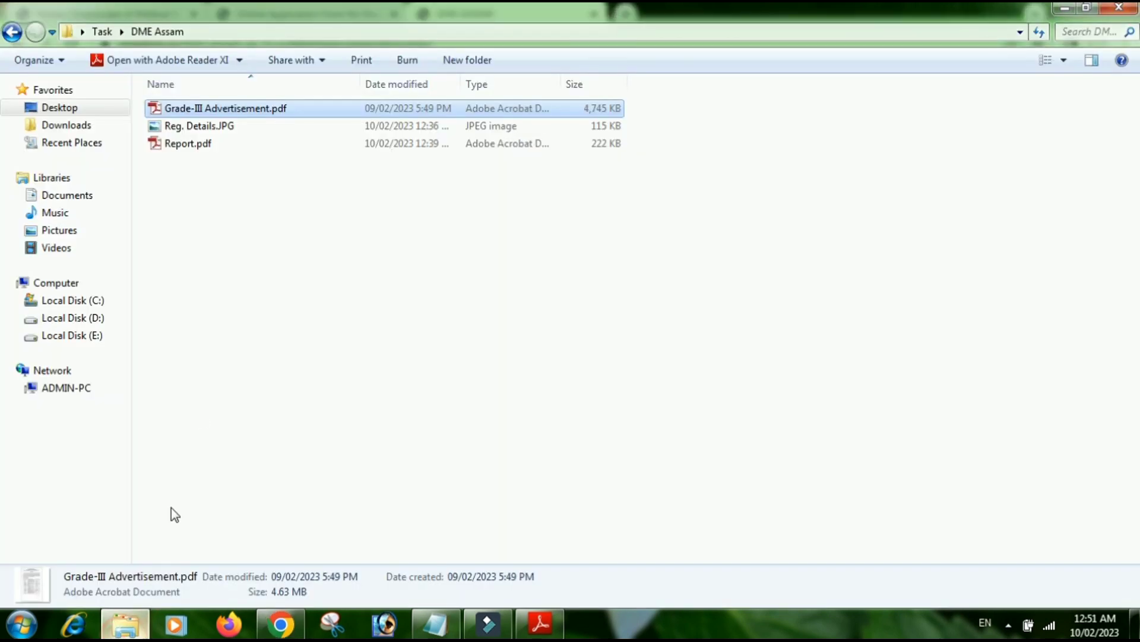
double_click(227, 127)
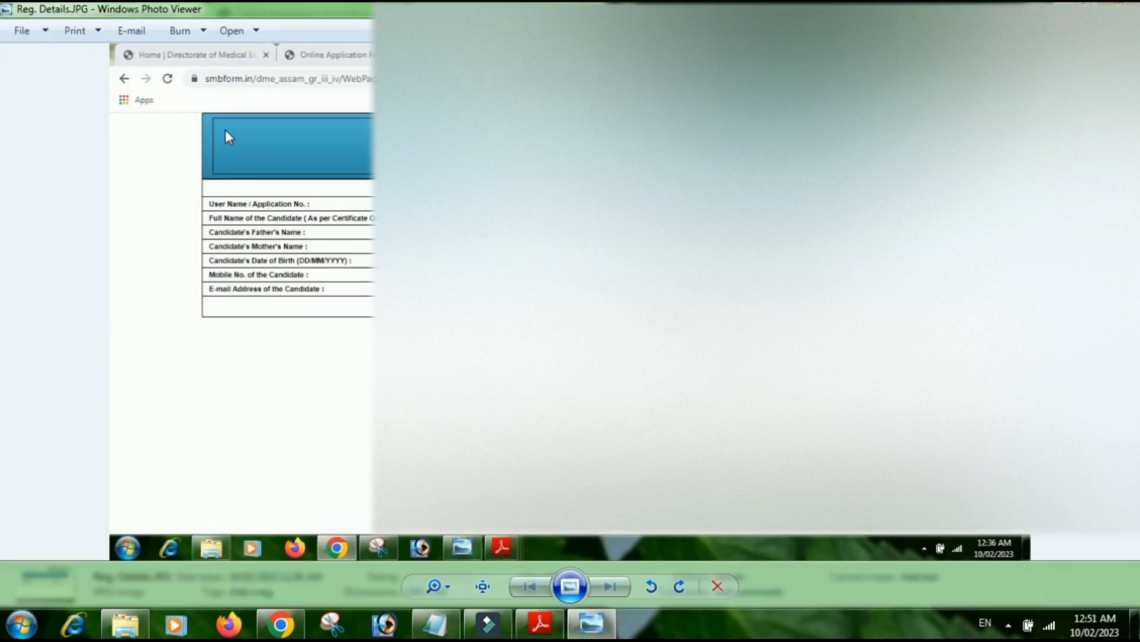
scroll(526, 268, up, 4)
drag(526, 268, 716, 358)
scroll(716, 358, down, 3)
- Follow 'Click here to apply online' in Chrome, accept the redirect alert, and go to Login
click(280, 624)
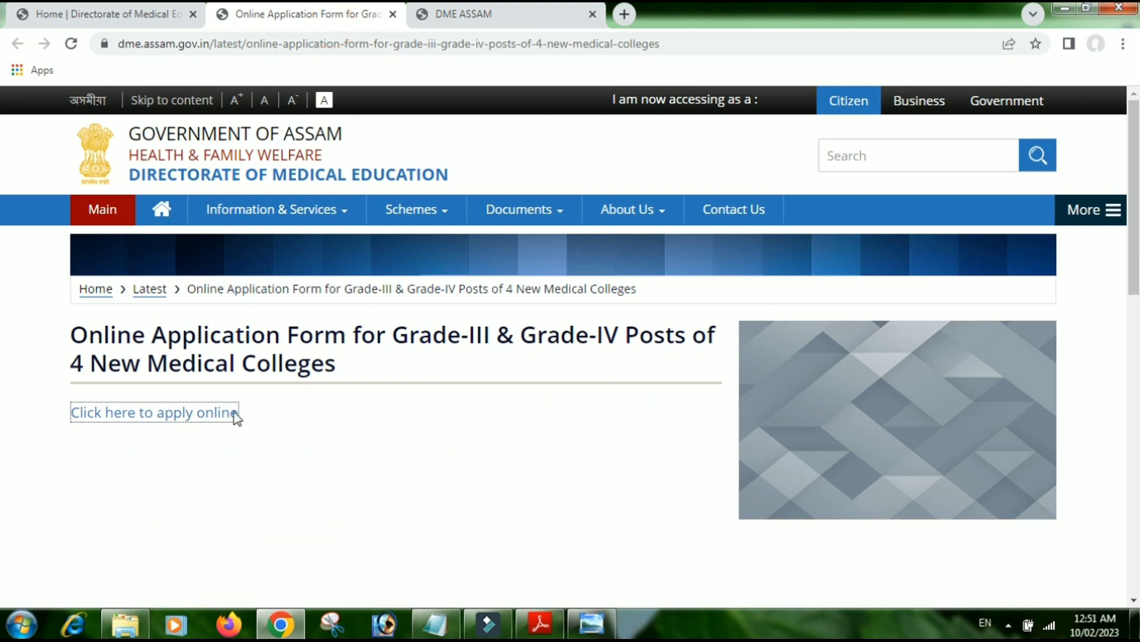
click(202, 416)
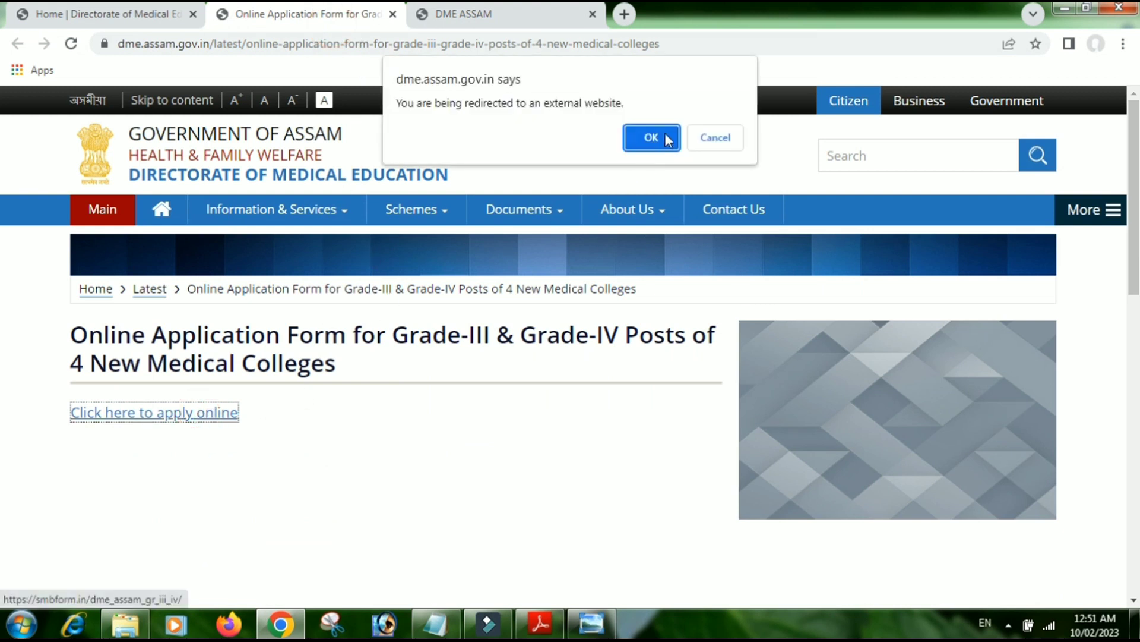
click(657, 137)
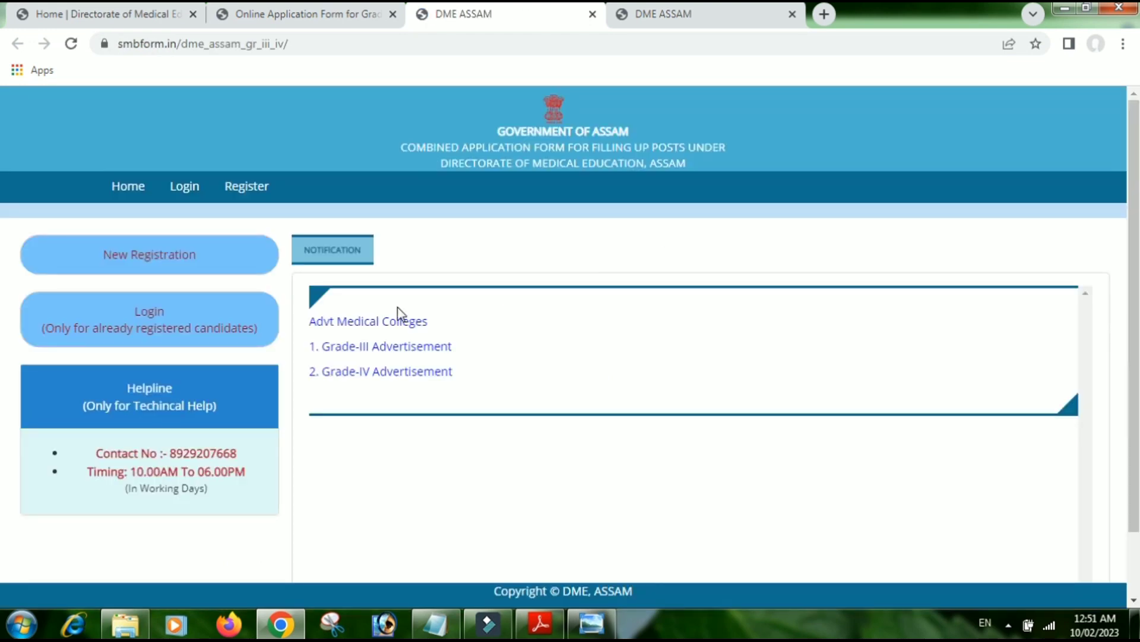
click(177, 326)
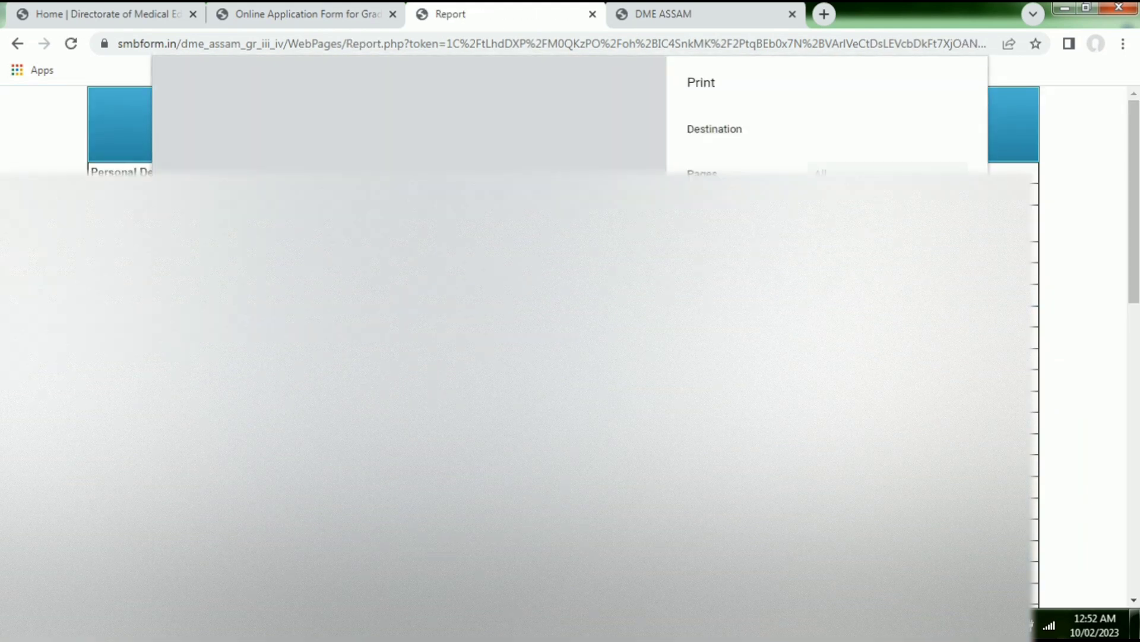
- Cancel the print preview with Esc and go back to the portal's previous page
key(Escape)
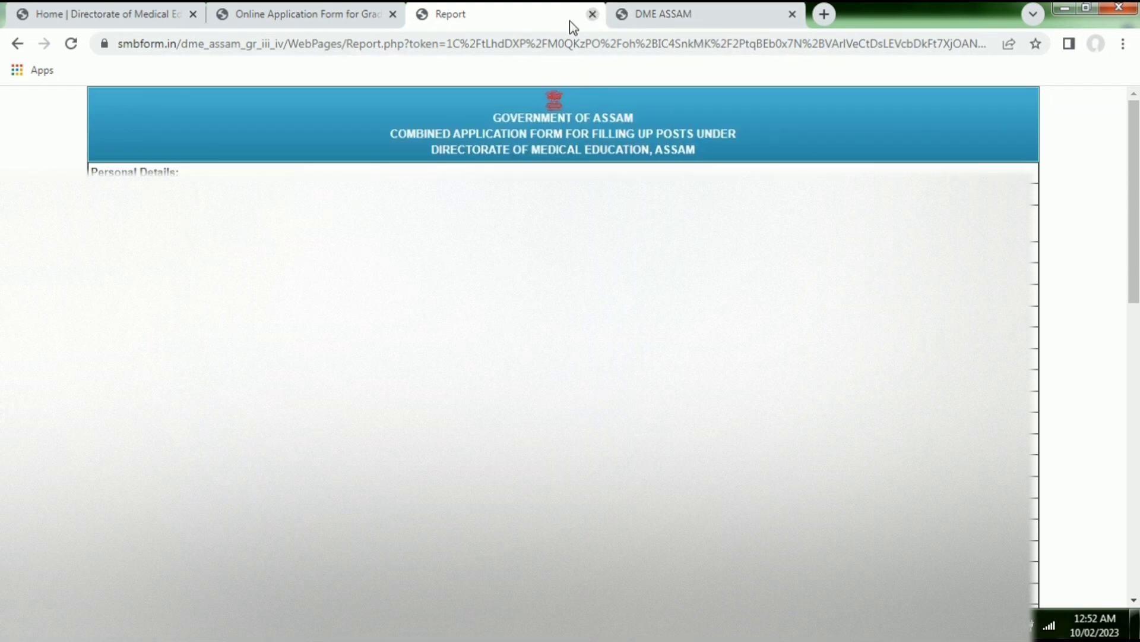
click(18, 44)
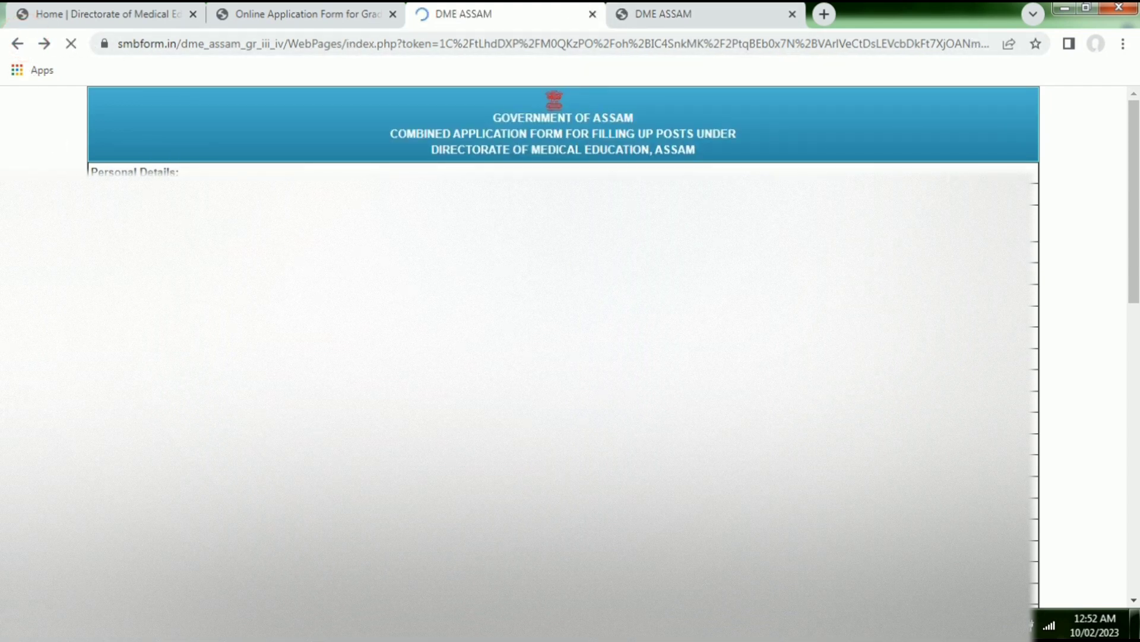